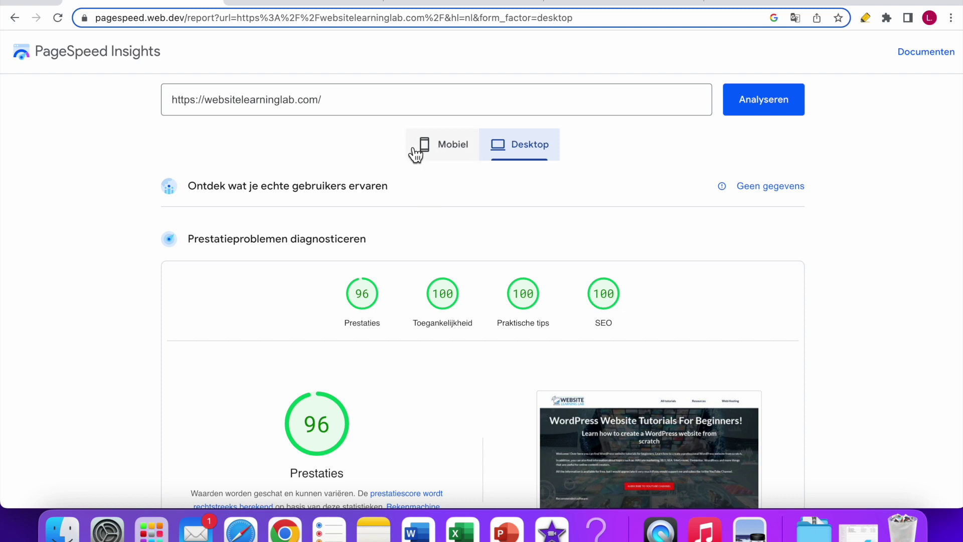
Compare the mobile and desktop PageSpeed Insights results for websitelearninglab.com
{"action": "left_click", "coordinate": [450, 159]}
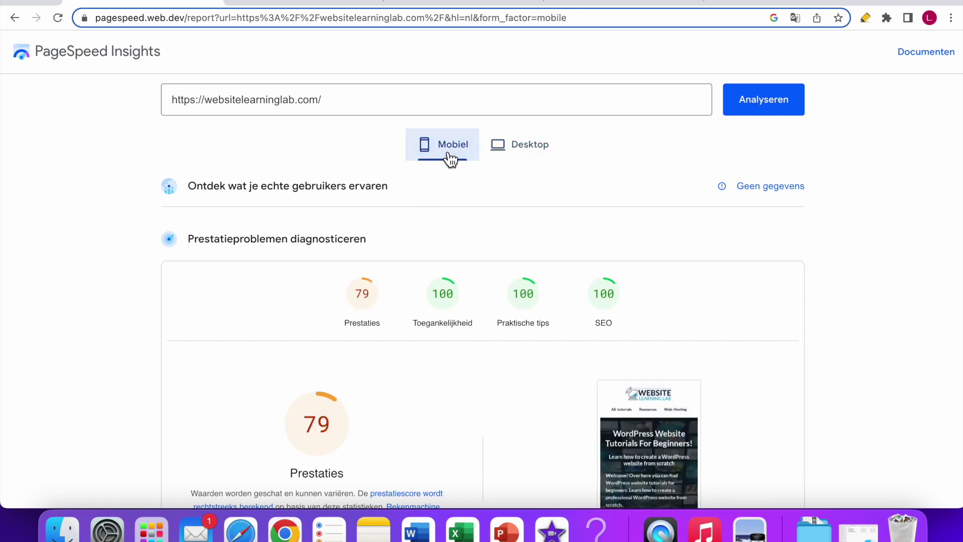
{"action": "scroll", "coordinate": [326, 292], "scroll_direction": "down", "scroll_amount": 1}
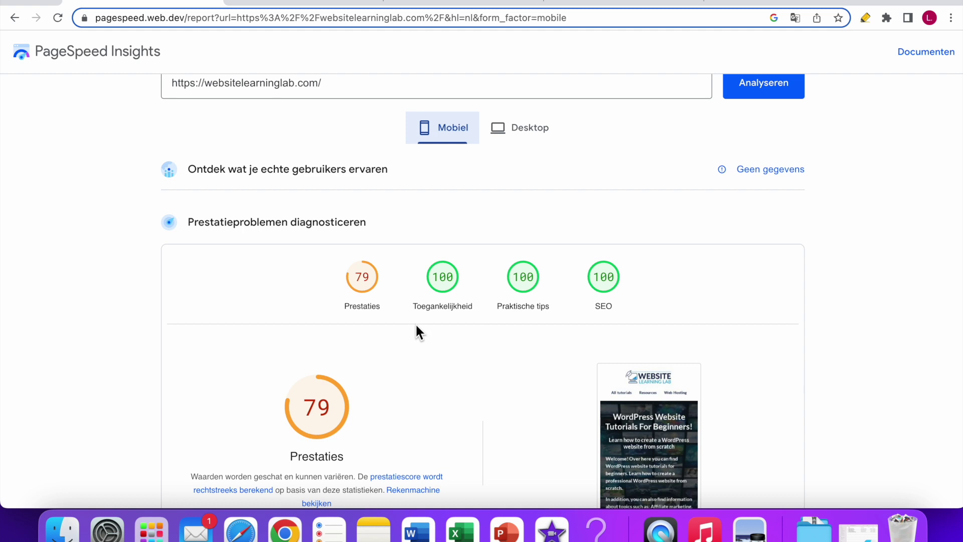
{"action": "left_click", "coordinate": [521, 141]}
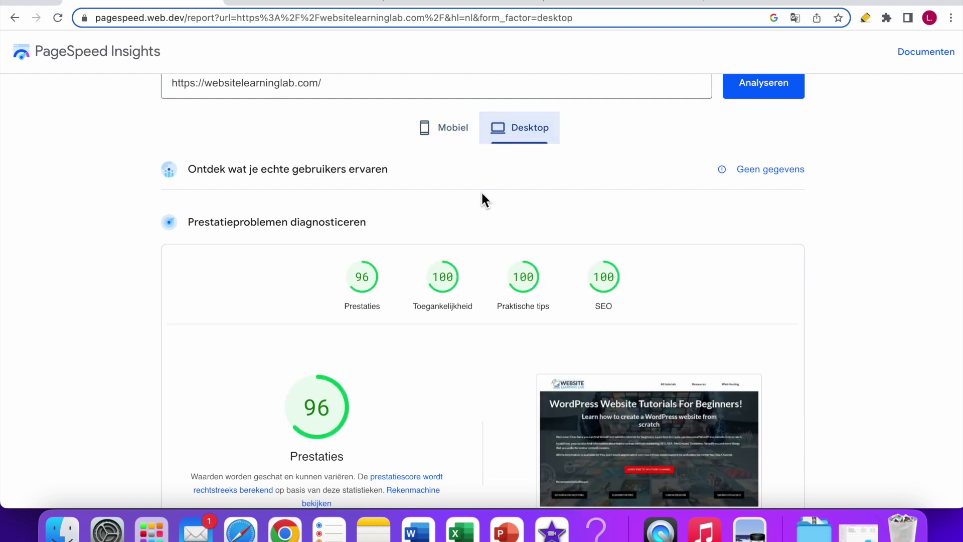
{"action": "scroll", "coordinate": [410, 220], "scroll_direction": "down", "scroll_amount": 1}
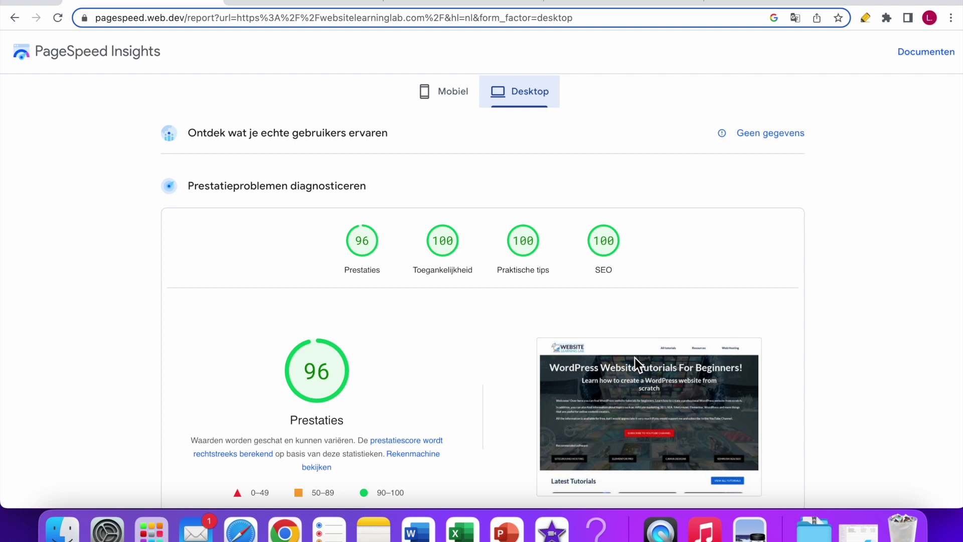
{"action": "scroll", "coordinate": [634, 358], "scroll_direction": "down", "scroll_amount": 1}
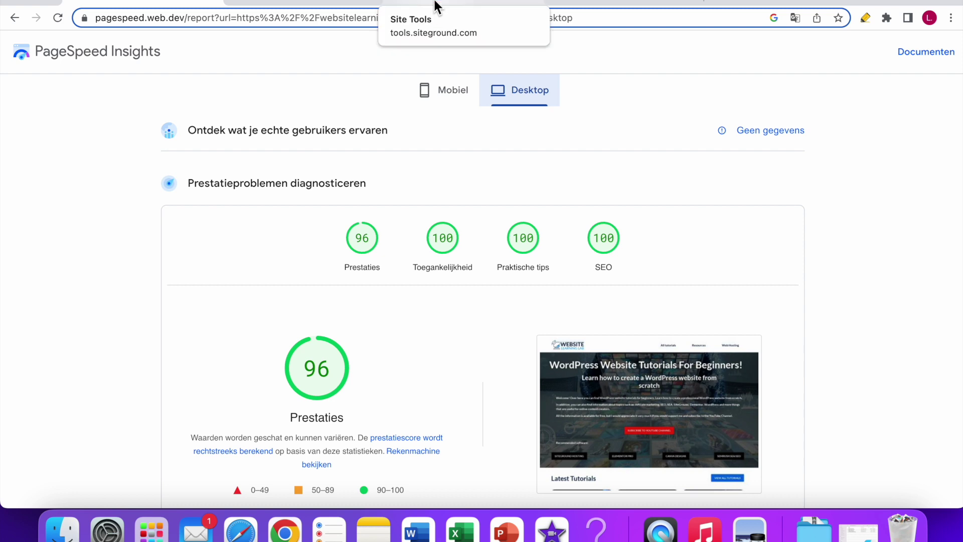
Switch to SiteGround Site Tools and review the site's SuperCacher levels, including the Memcached setting
{"action": "left_click", "coordinate": [435, 6]}
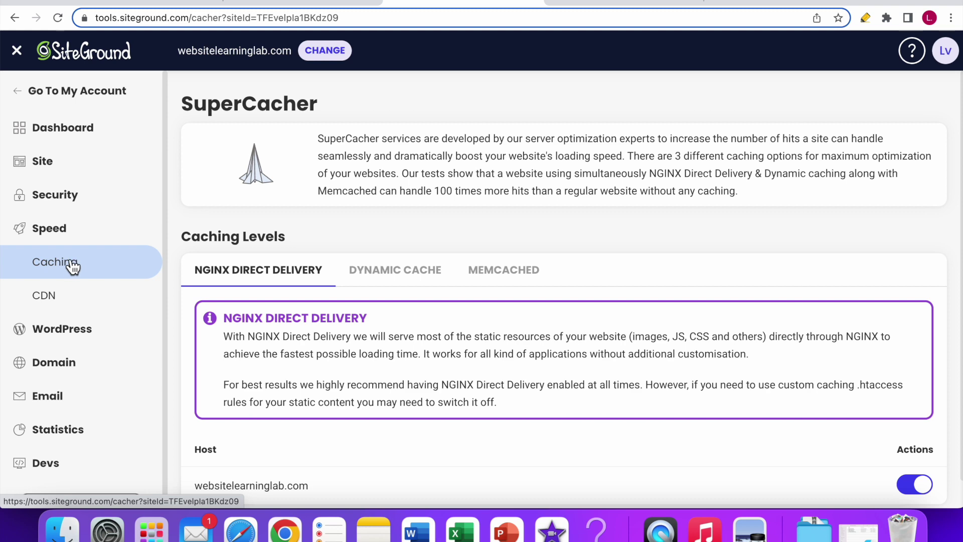
{"action": "scroll", "coordinate": [203, 258], "scroll_direction": "down", "scroll_amount": 1}
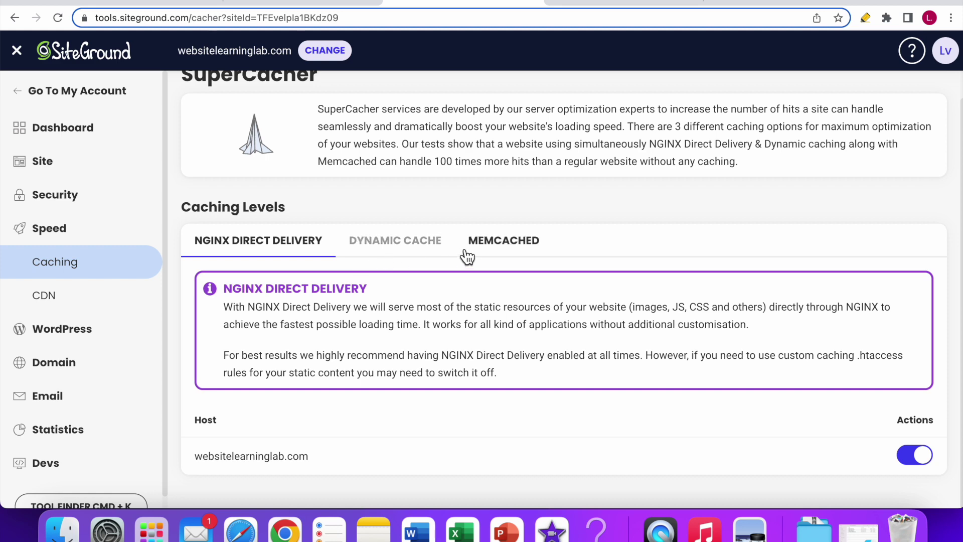
{"action": "left_click", "coordinate": [503, 246]}
{"action": "scroll", "coordinate": [762, 454], "scroll_direction": "down", "scroll_amount": 2}
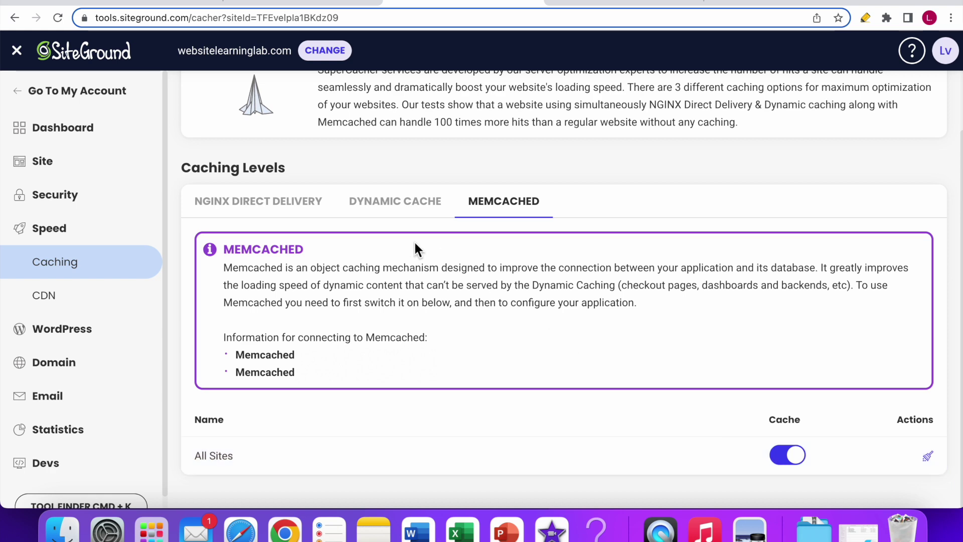
Switch to the WordPress admin and review the caching status and other optimizations on the SiteGround Optimizer dashboard
{"action": "left_click", "coordinate": [296, 4]}
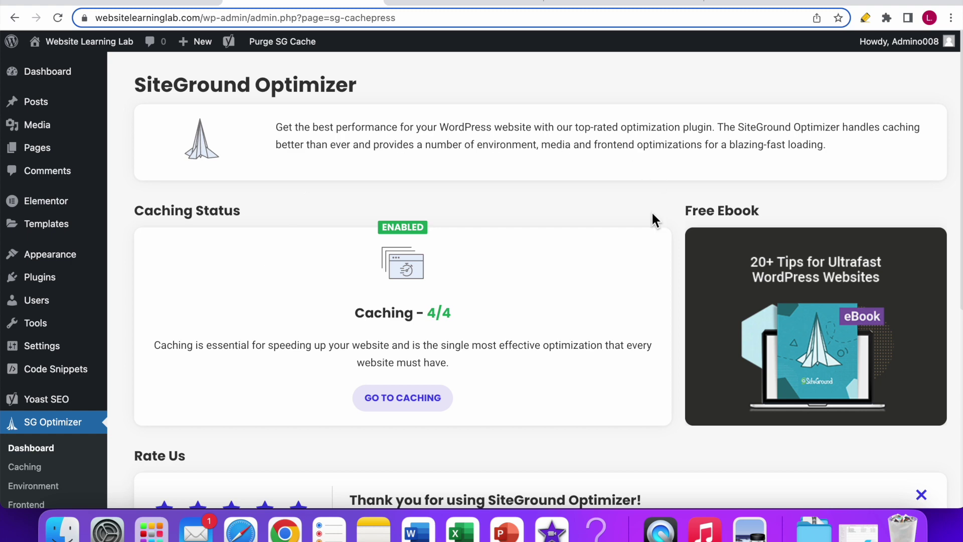
{"action": "mouse_move", "coordinate": [85, 350]}
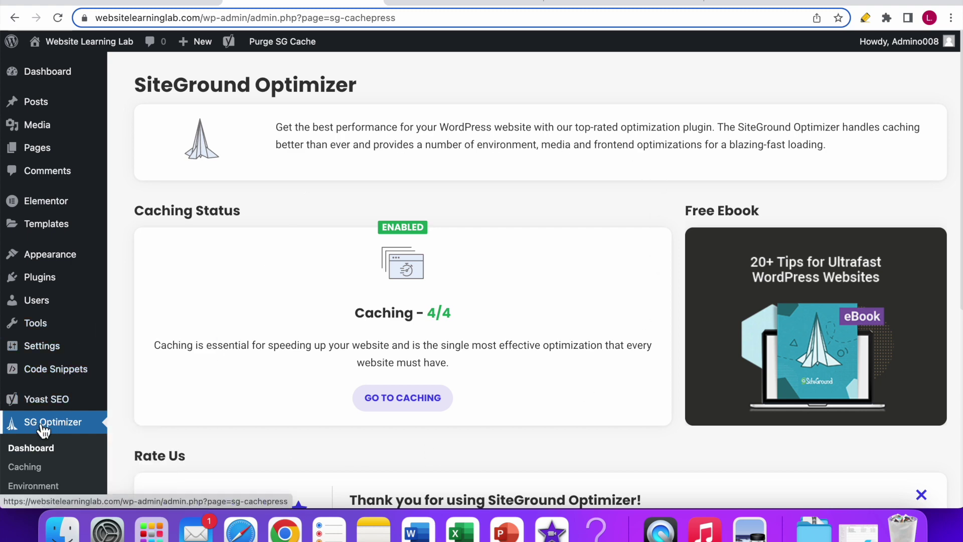
{"action": "scroll", "coordinate": [77, 433], "scroll_direction": "down", "scroll_amount": 4}
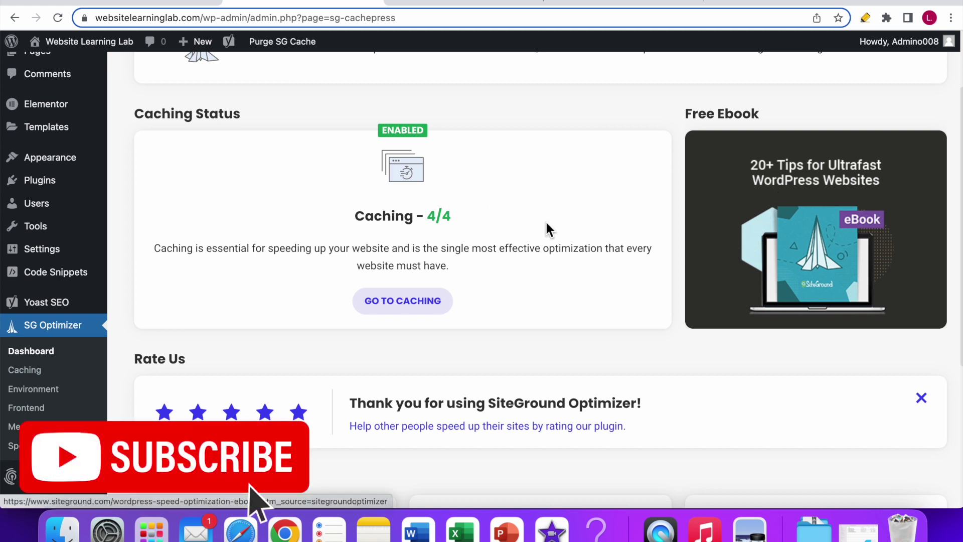
{"action": "scroll", "coordinate": [477, 244], "scroll_direction": "down", "scroll_amount": 5}
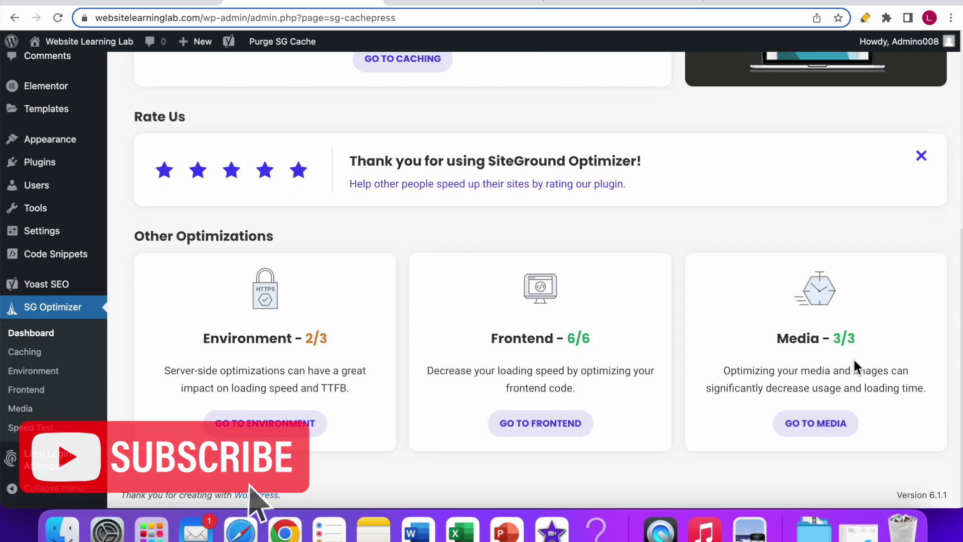
{"action": "scroll", "coordinate": [320, 298], "scroll_direction": "up", "scroll_amount": 2}
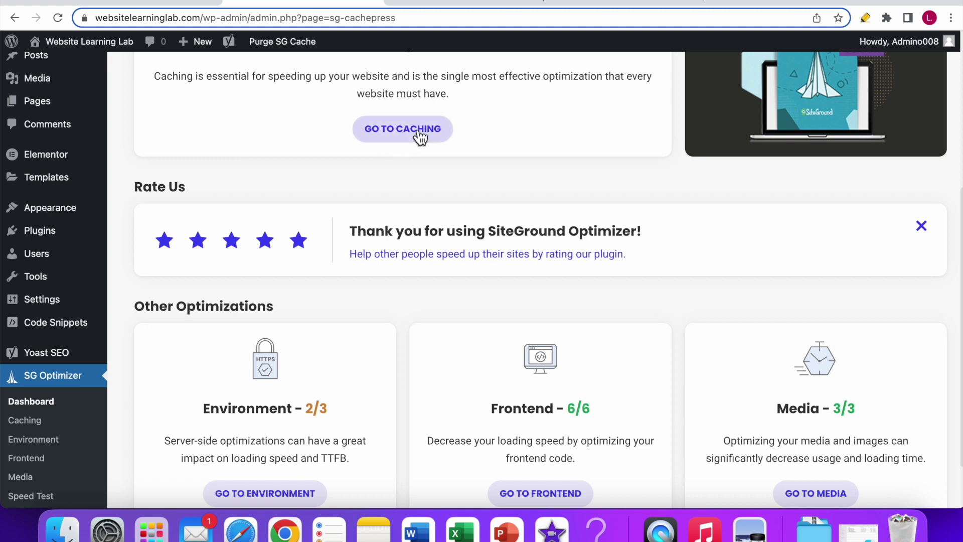
{"action": "scroll", "coordinate": [393, 141], "scroll_direction": "down", "scroll_amount": 2}
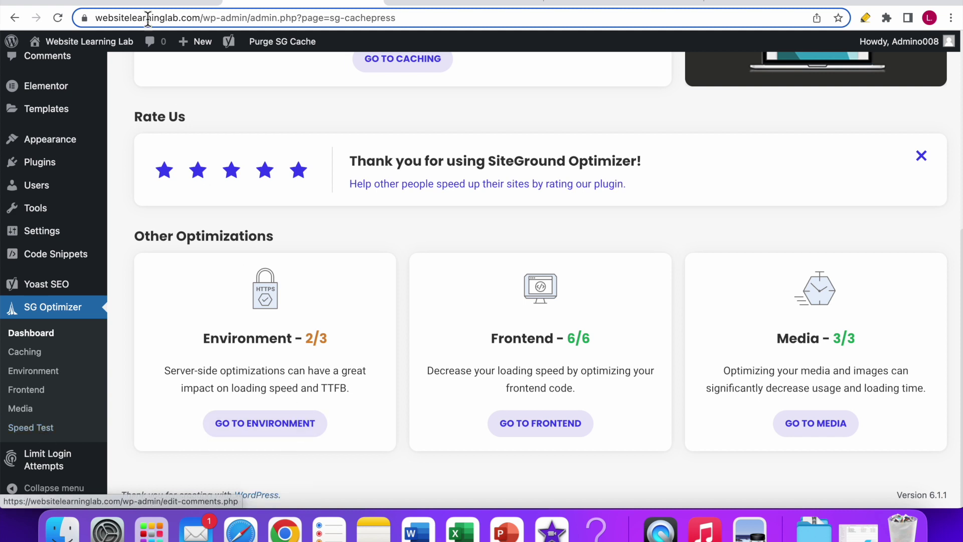
Return to the PageSpeed Insights desktop report and examine its detailed performance statistics
{"action": "left_click", "coordinate": [145, 4]}
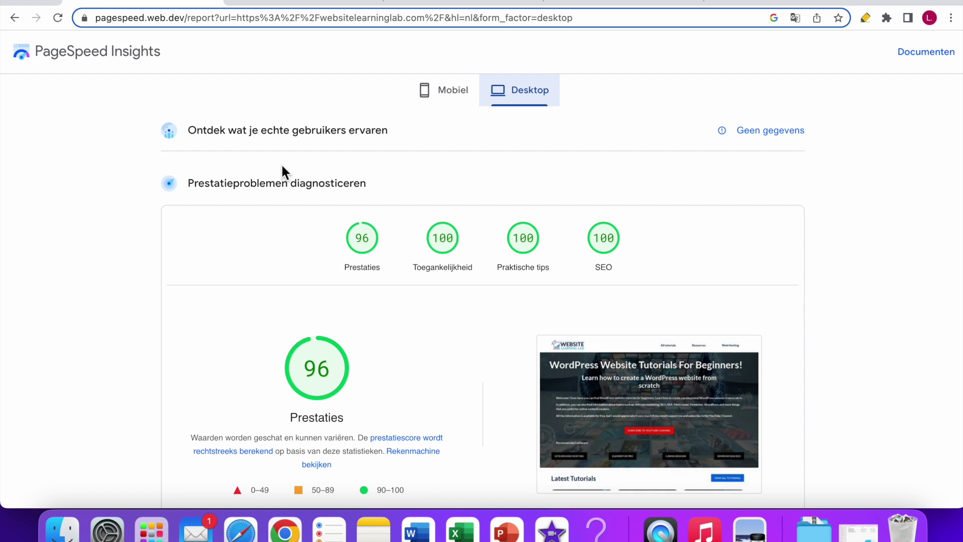
{"action": "left_click", "coordinate": [321, 3]}
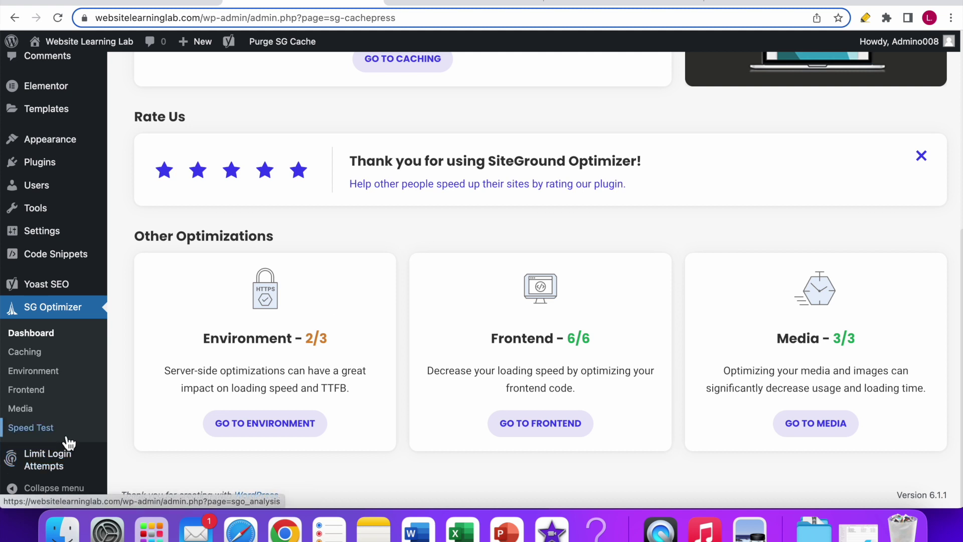
{"action": "left_click", "coordinate": [120, 4]}
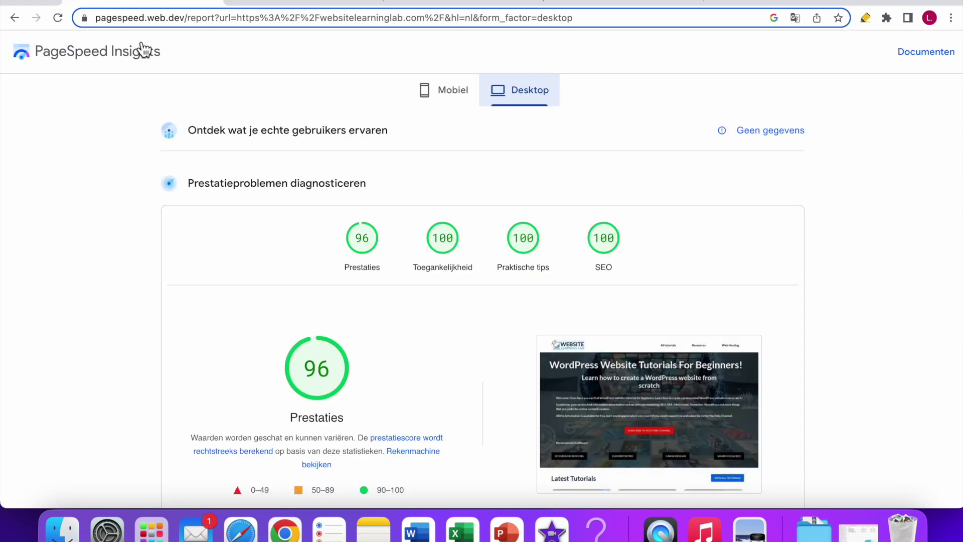
{"action": "scroll", "coordinate": [602, 329], "scroll_direction": "down", "scroll_amount": 7}
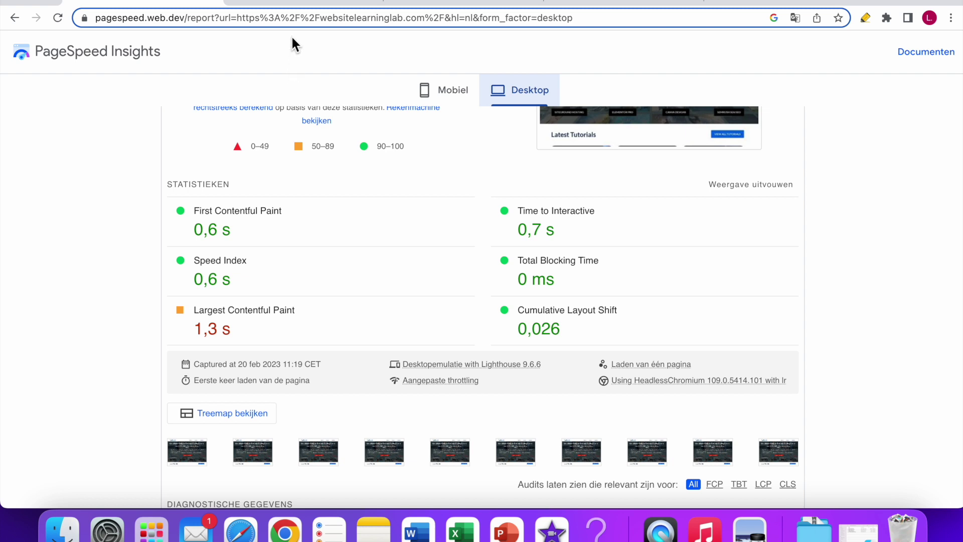
Open SiteGround Optimizer's Caching page in WordPress and examine the caching types, purge, exclusion and browser-specific caching settings
{"action": "left_click", "coordinate": [301, 5]}
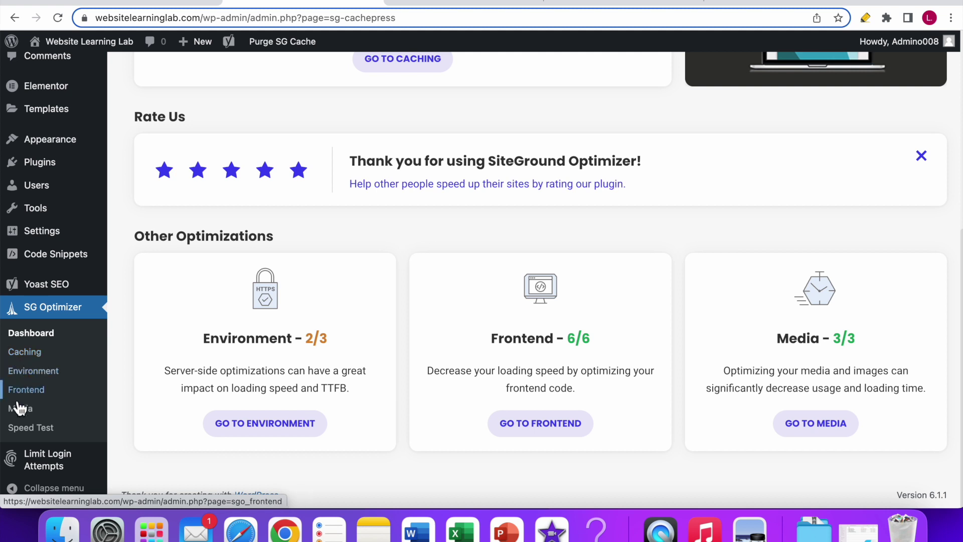
{"action": "left_click", "coordinate": [30, 359]}
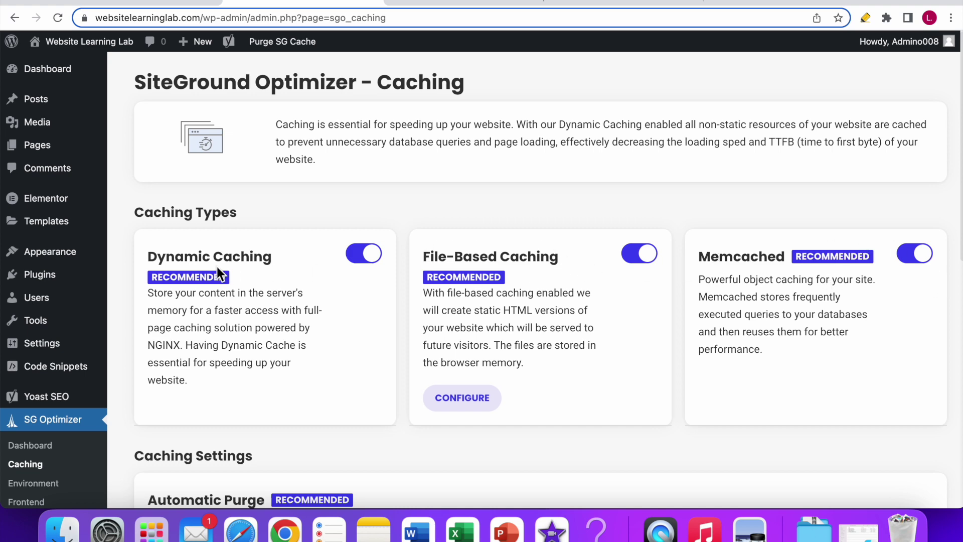
{"action": "scroll", "coordinate": [612, 321], "scroll_direction": "down", "scroll_amount": 5}
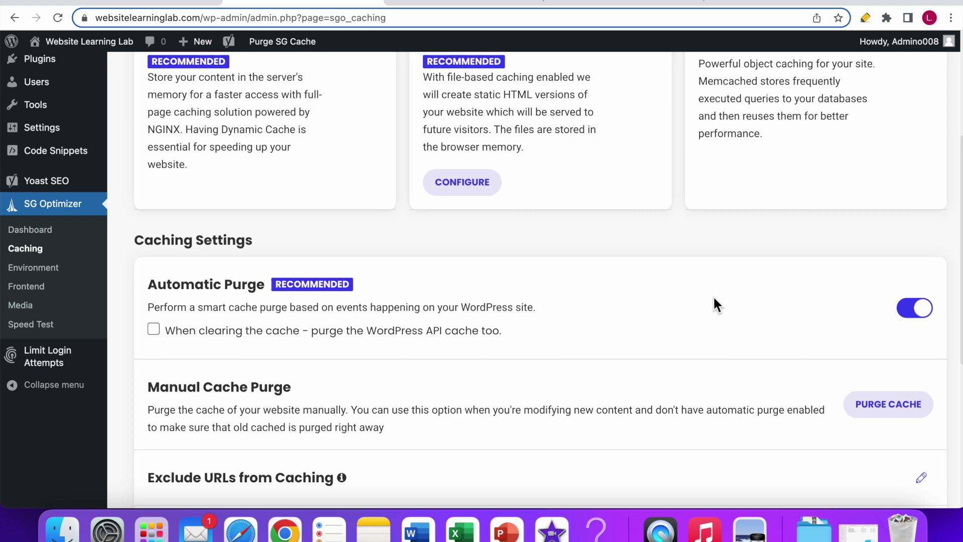
{"action": "scroll", "coordinate": [571, 283], "scroll_direction": "down", "scroll_amount": 5}
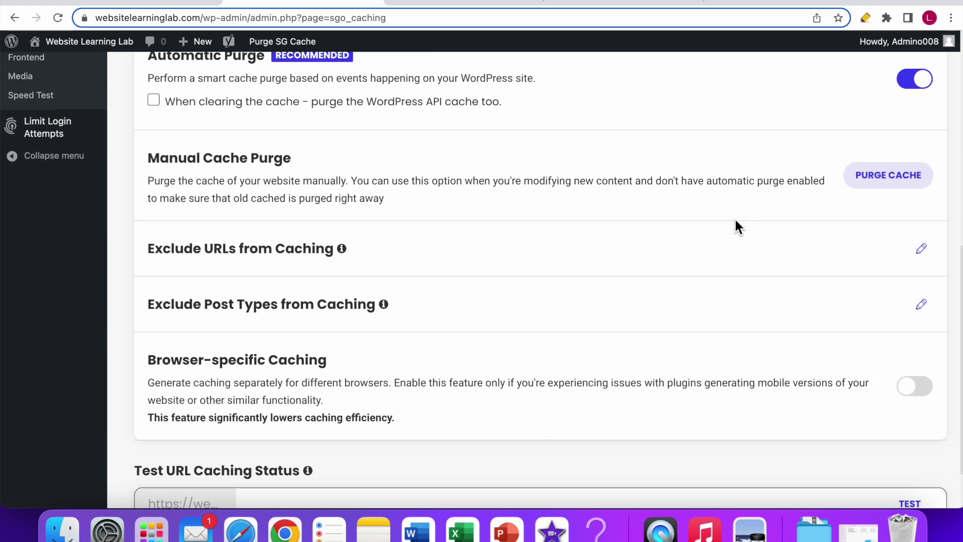
{"action": "scroll", "coordinate": [723, 246], "scroll_direction": "down", "scroll_amount": 1}
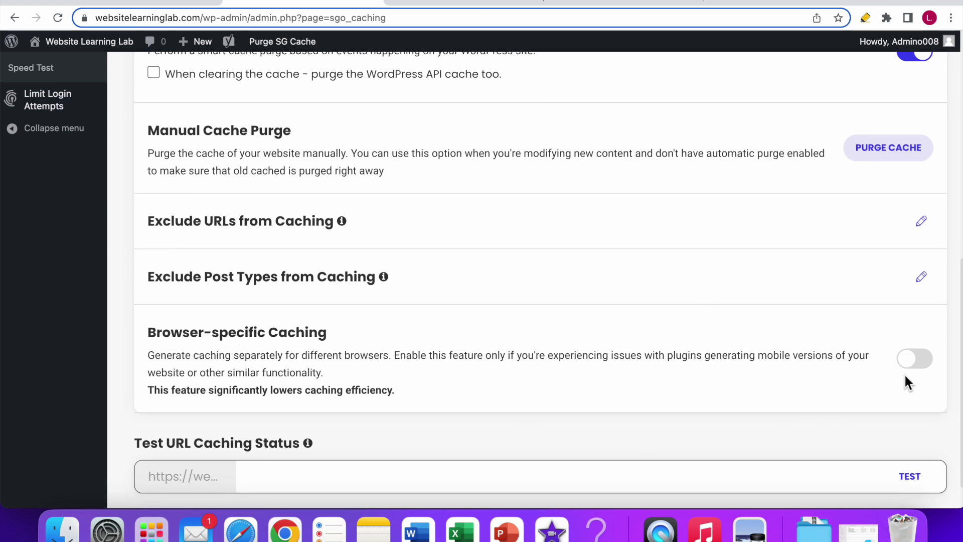
{"action": "scroll", "coordinate": [563, 277], "scroll_direction": "down", "scroll_amount": 1}
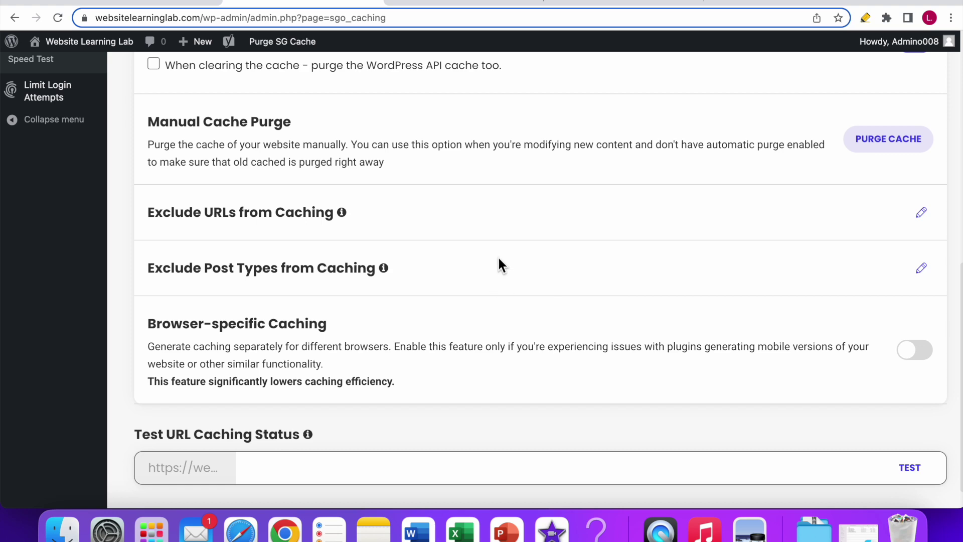
{"action": "scroll", "coordinate": [413, 271], "scroll_direction": "up", "scroll_amount": 3}
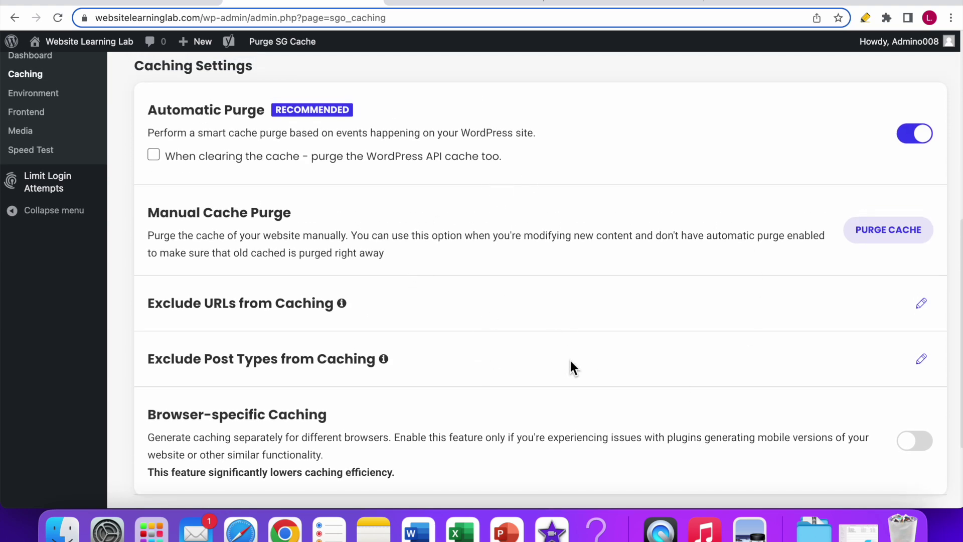
{"action": "scroll", "coordinate": [434, 303], "scroll_direction": "up", "scroll_amount": 5}
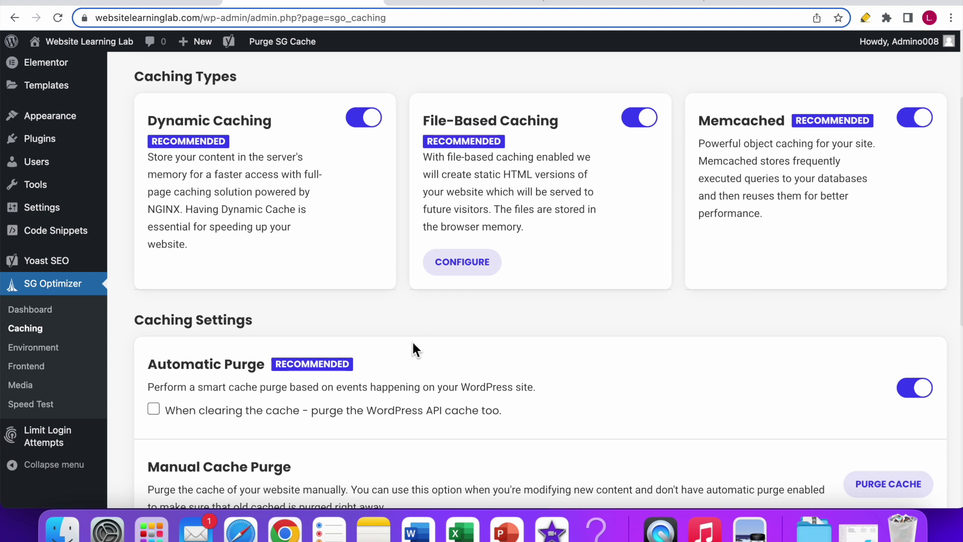
Open the optimizer's Environment page and review HTTPS Enforce, Fix Insecure Content, Heartbeat Optimization and database maintenance
{"action": "left_click", "coordinate": [45, 355]}
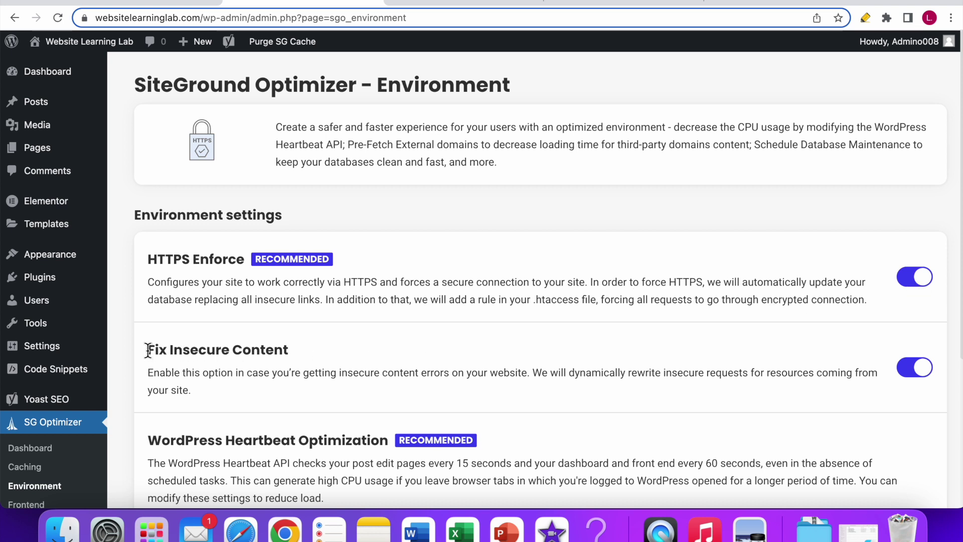
{"action": "left_click_drag", "start_coordinate": [149, 349], "coordinate": [312, 355]}
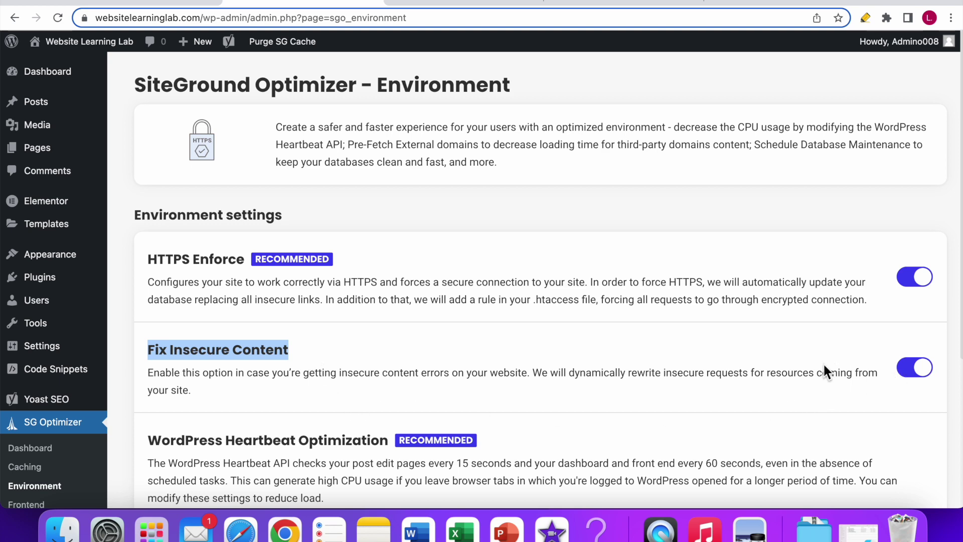
{"action": "scroll", "coordinate": [882, 365], "scroll_direction": "down", "scroll_amount": 5}
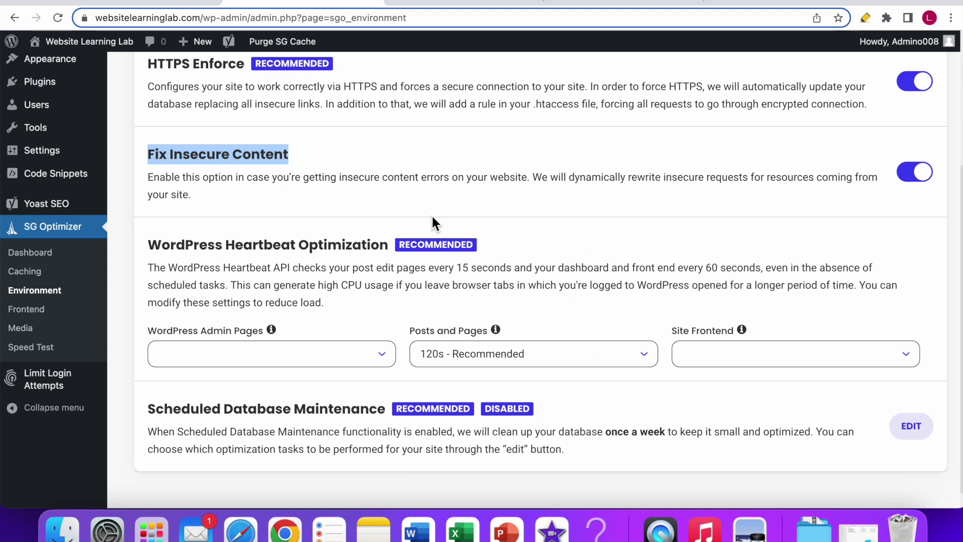
Open the optimizer's Frontend page and review the CSS minification, combination and preload settings
{"action": "left_click", "coordinate": [37, 318]}
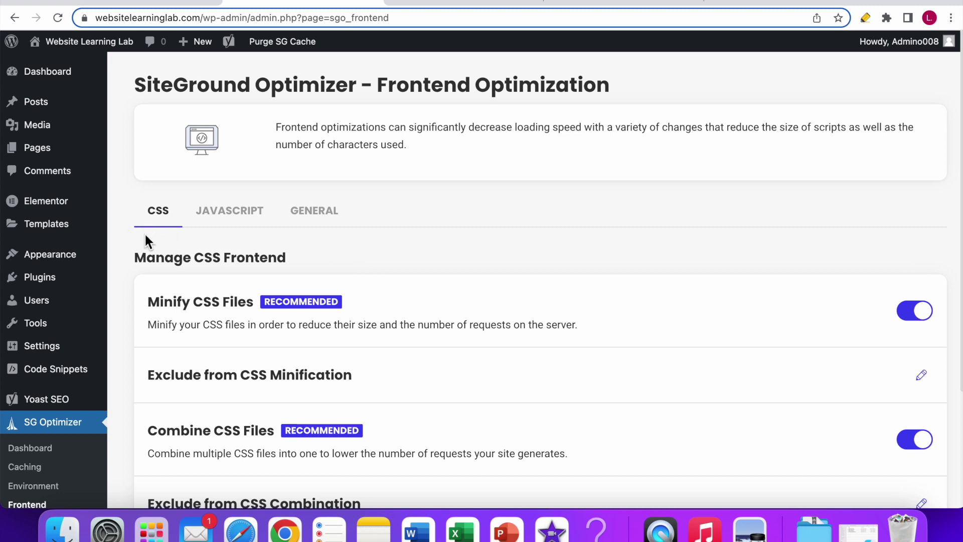
{"action": "scroll", "coordinate": [146, 243], "scroll_direction": "down", "scroll_amount": 5}
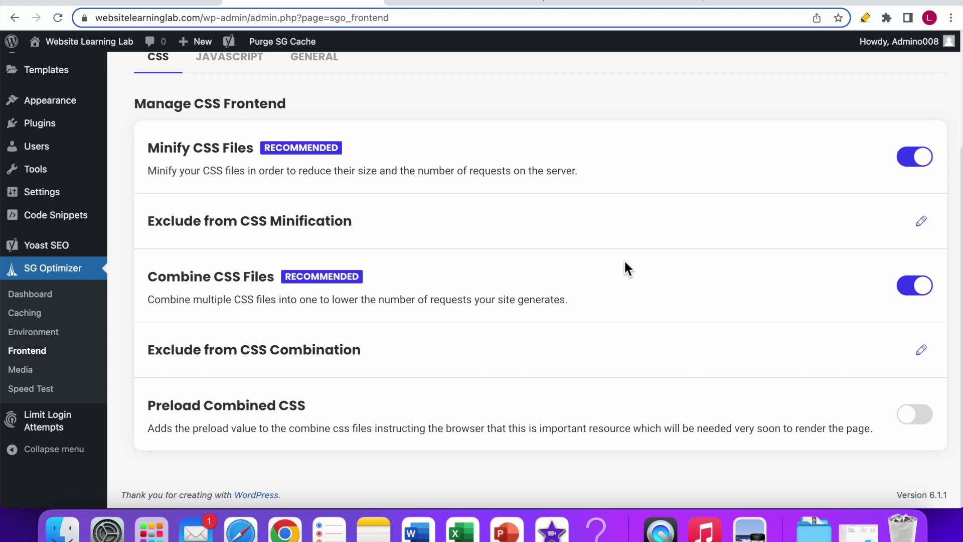
{"action": "scroll", "coordinate": [268, 193], "scroll_direction": "up", "scroll_amount": 2}
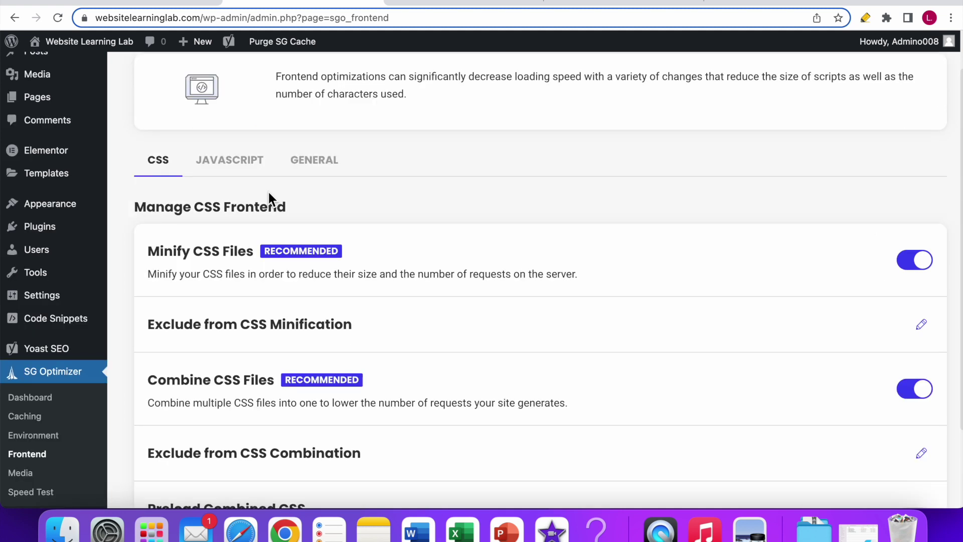
Show the JavaScript frontend settings and review minification, combination and deferral of render-blocking scripts
{"action": "left_click", "coordinate": [226, 166]}
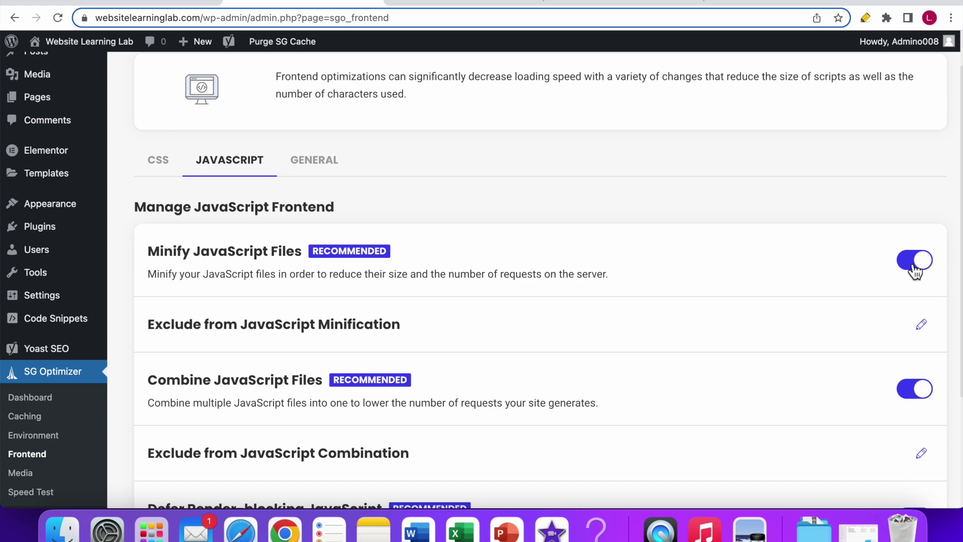
{"action": "scroll", "coordinate": [520, 302], "scroll_direction": "down", "scroll_amount": 4}
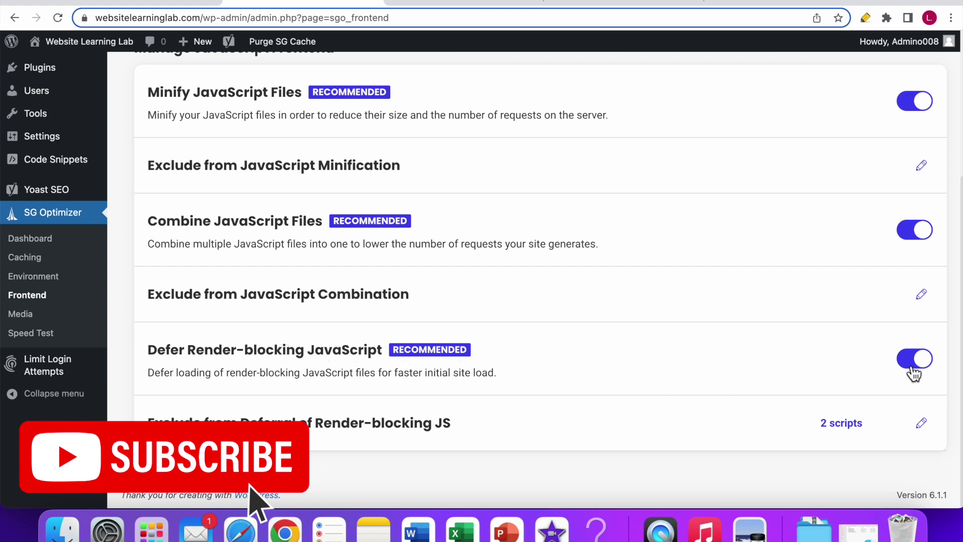
{"action": "scroll", "coordinate": [870, 305], "scroll_direction": "up", "scroll_amount": 2}
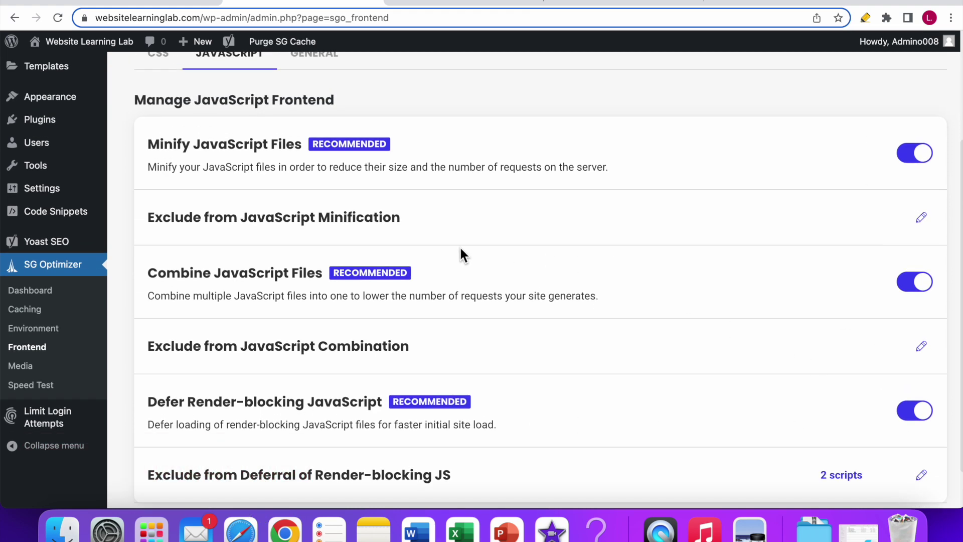
Show the General frontend settings and review HTML minification, web font optimization, font preloading, query strings, emojis and DNS pre-fetch
{"action": "scroll", "coordinate": [597, 309], "scroll_direction": "up", "scroll_amount": 6}
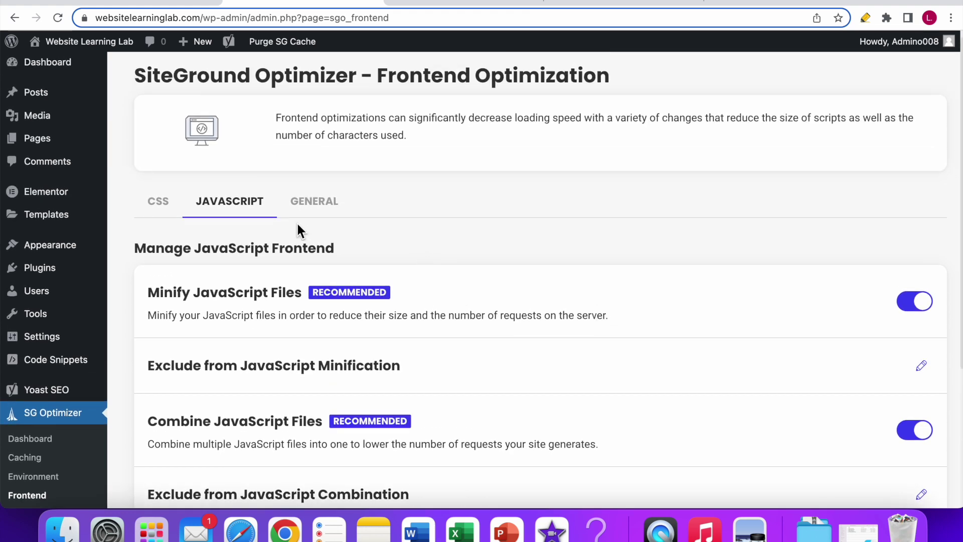
{"action": "left_click", "coordinate": [314, 205]}
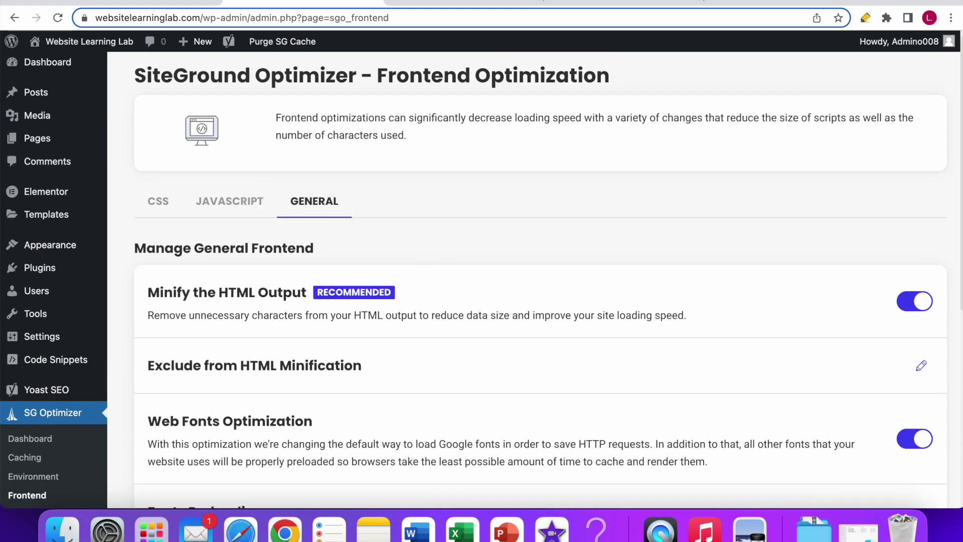
{"action": "scroll", "coordinate": [136, 326], "scroll_direction": "up", "scroll_amount": 1}
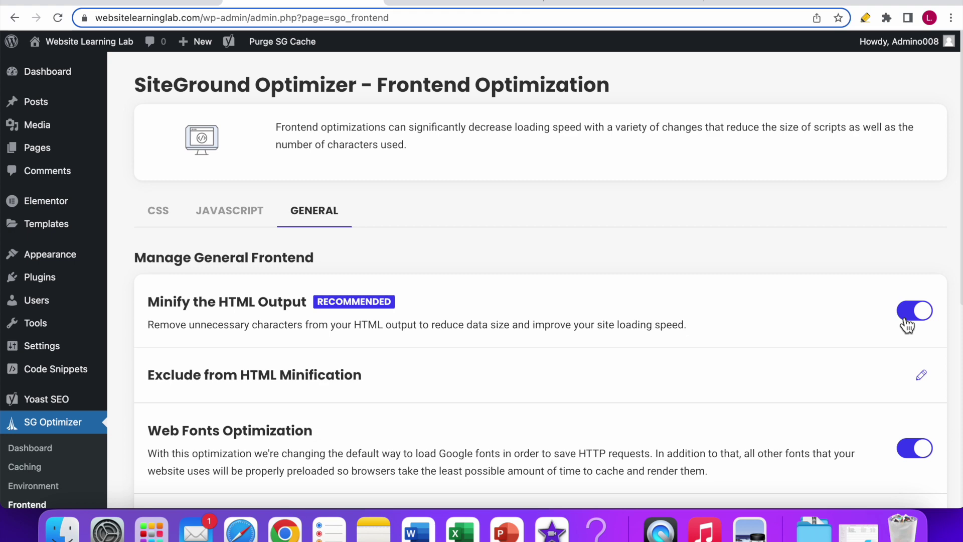
{"action": "scroll", "coordinate": [527, 247], "scroll_direction": "down", "scroll_amount": 5}
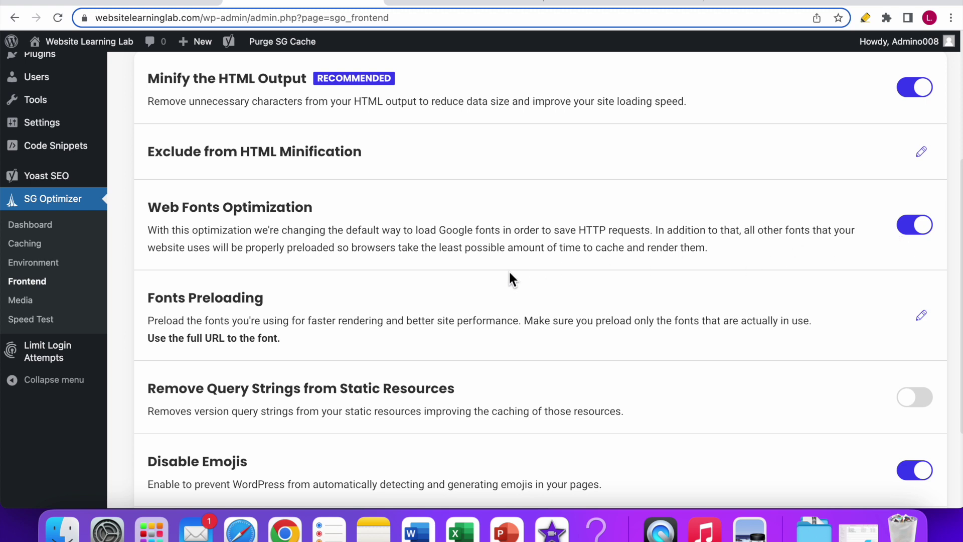
{"action": "scroll", "coordinate": [381, 322], "scroll_direction": "down", "scroll_amount": 1}
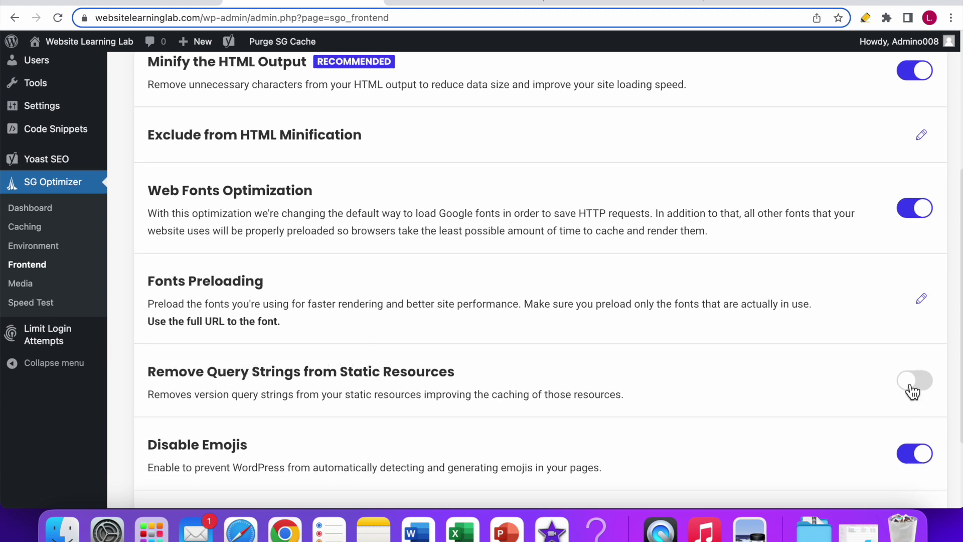
{"action": "scroll", "coordinate": [486, 327], "scroll_direction": "down", "scroll_amount": 5}
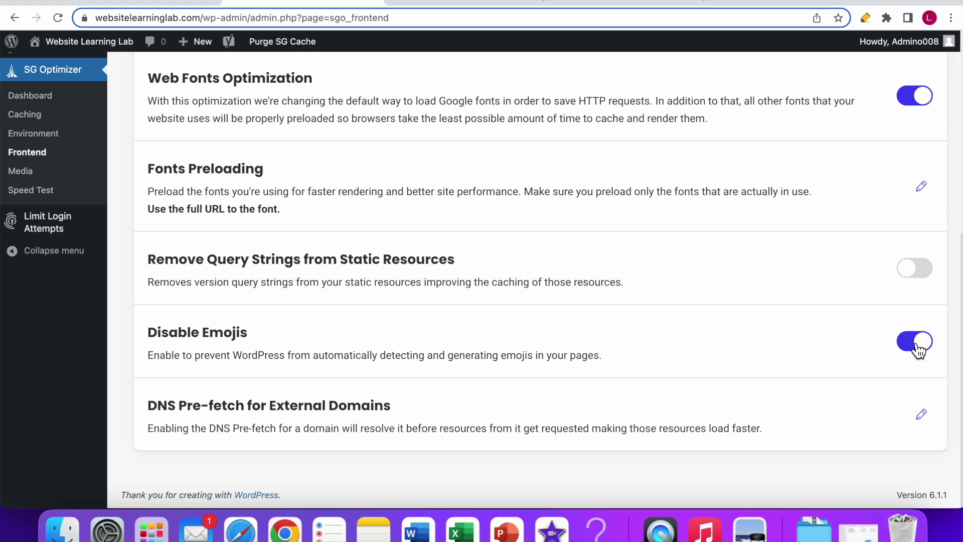
{"action": "scroll", "coordinate": [876, 357], "scroll_direction": "up", "scroll_amount": 10}
{"action": "scroll", "coordinate": [911, 268], "scroll_direction": "down", "scroll_amount": 10}
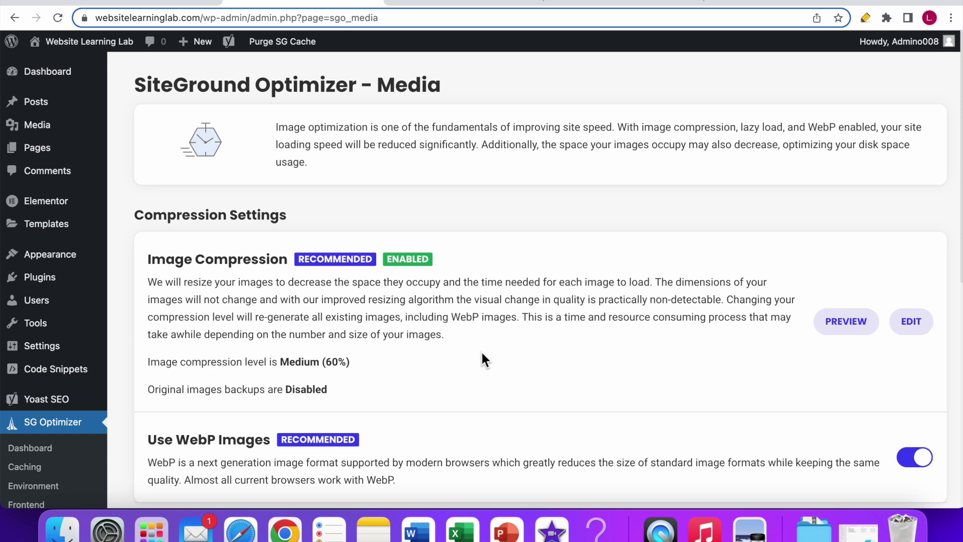
On the optimizer's Media page, inspect the image compression configuration and close it, and review the WebP, lazy load and maximum image width settings
{"action": "left_click", "coordinate": [911, 326]}
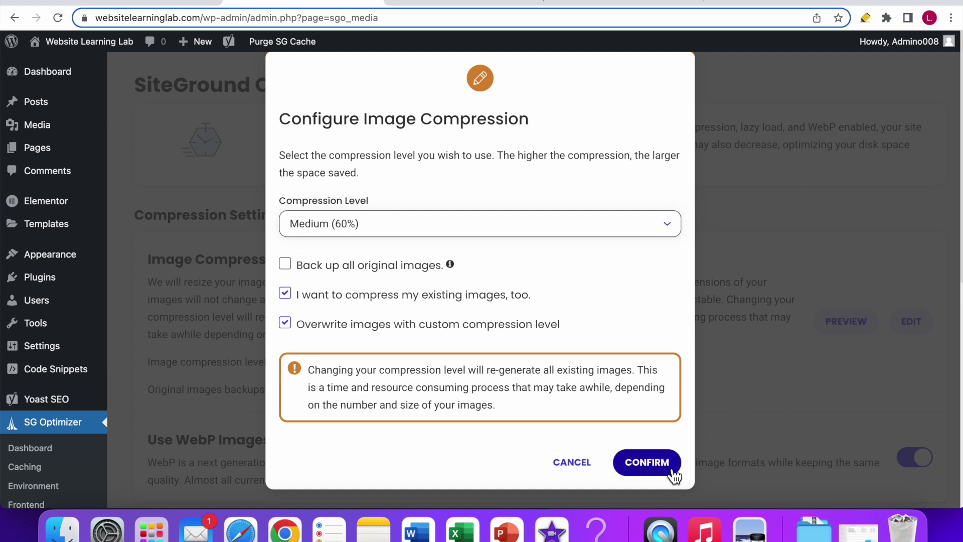
{"action": "left_click", "coordinate": [833, 186]}
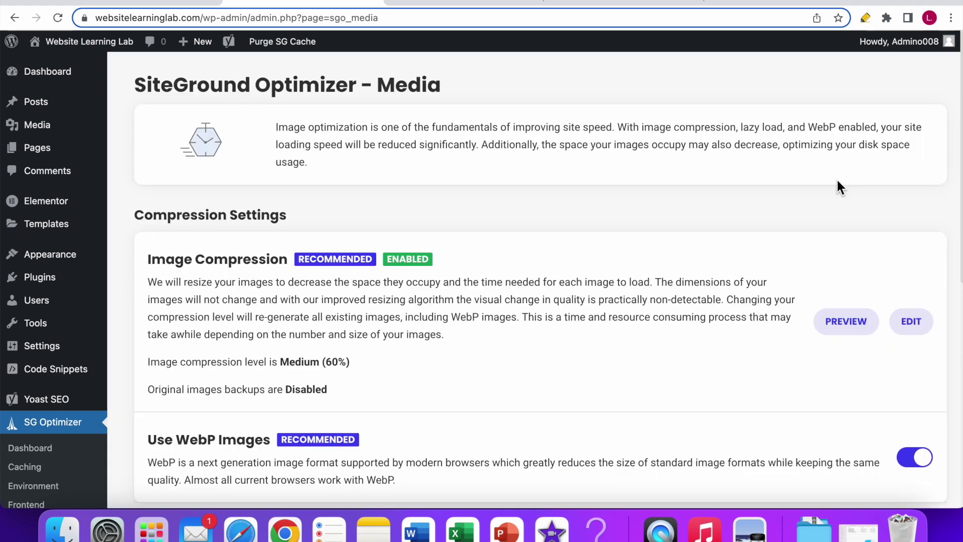
{"action": "scroll", "coordinate": [837, 182], "scroll_direction": "down", "scroll_amount": 3}
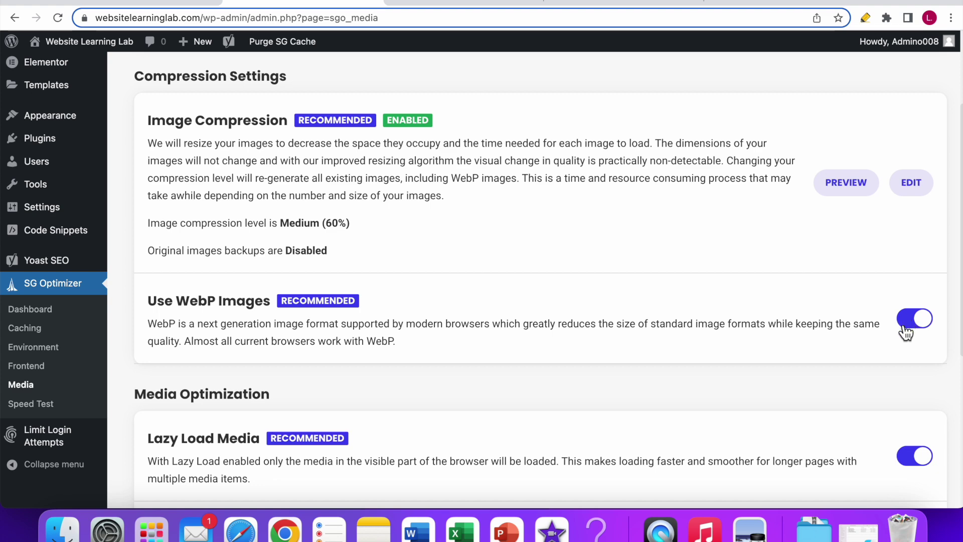
{"action": "scroll", "coordinate": [911, 333], "scroll_direction": "down", "scroll_amount": 5}
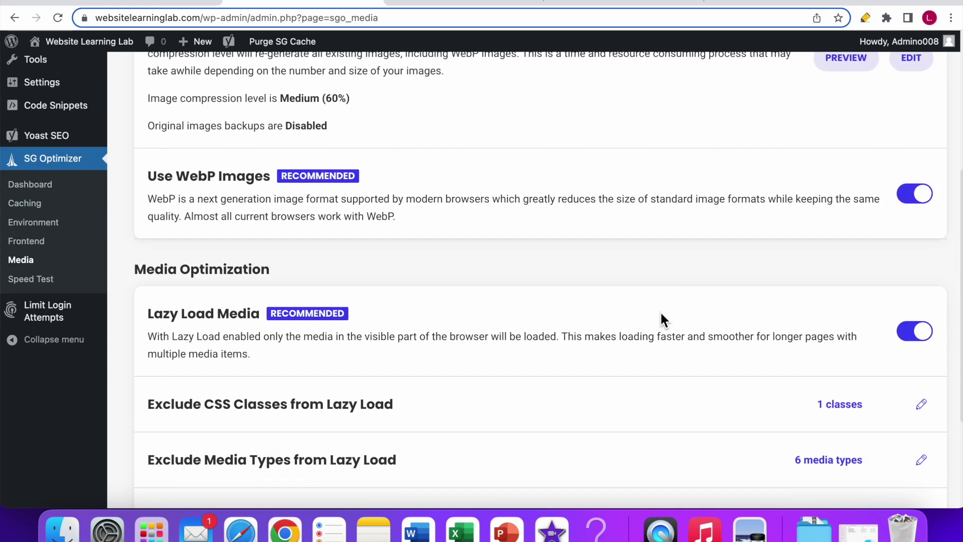
{"action": "scroll", "coordinate": [294, 304], "scroll_direction": "down", "scroll_amount": 3}
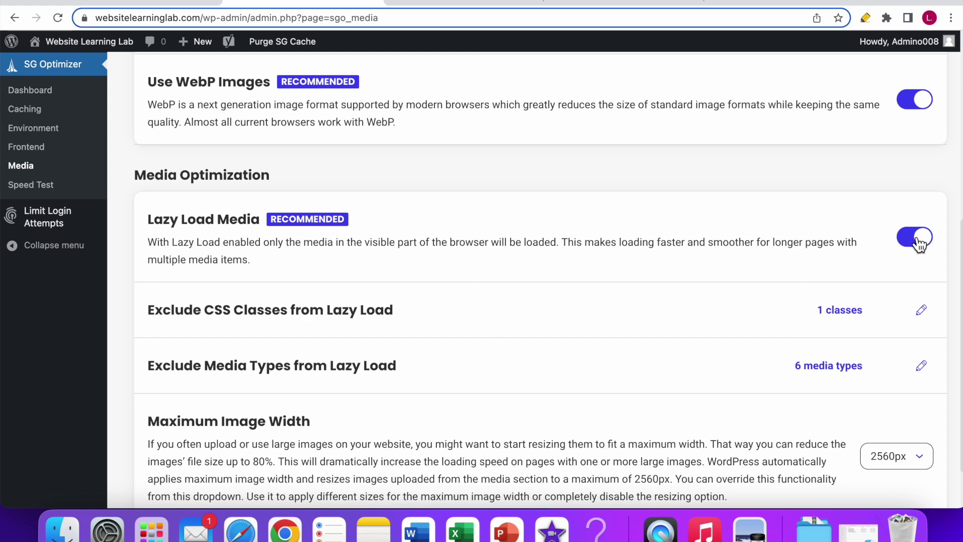
{"action": "scroll", "coordinate": [768, 136], "scroll_direction": "down", "scroll_amount": 2}
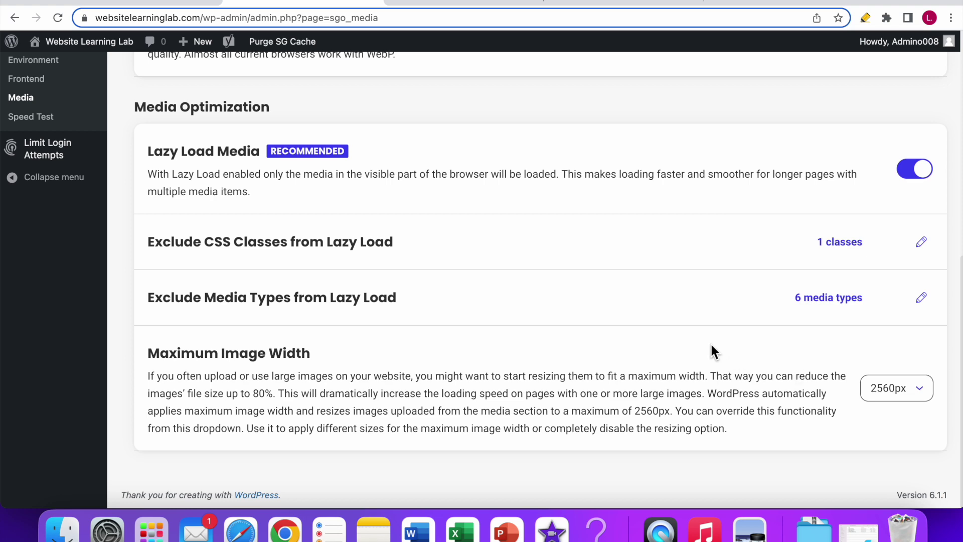
{"action": "scroll", "coordinate": [698, 338], "scroll_direction": "up", "scroll_amount": 10}
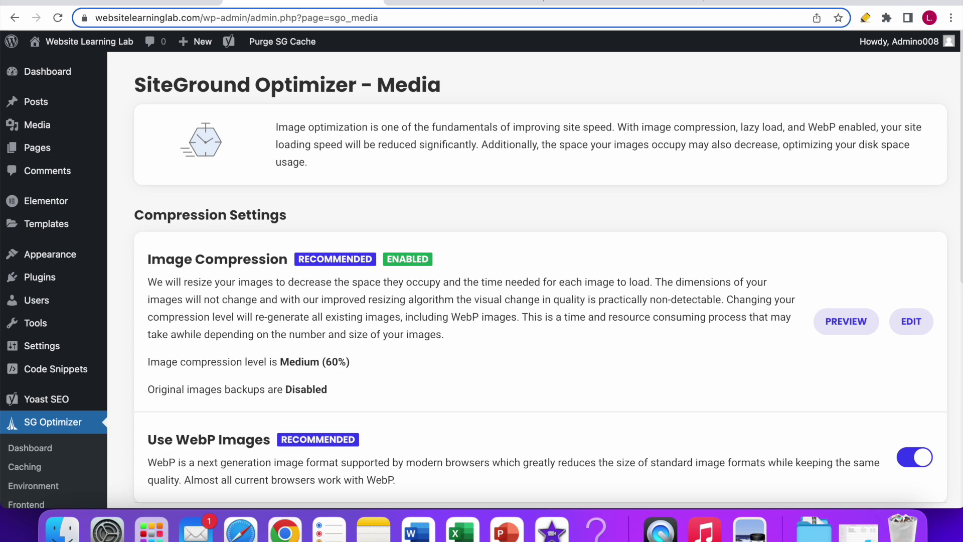
Switch to the Website Learning Lab homepage and examine how the hero section and Latest Tutorials cards load
{"action": "left_click", "coordinate": [463, 2]}
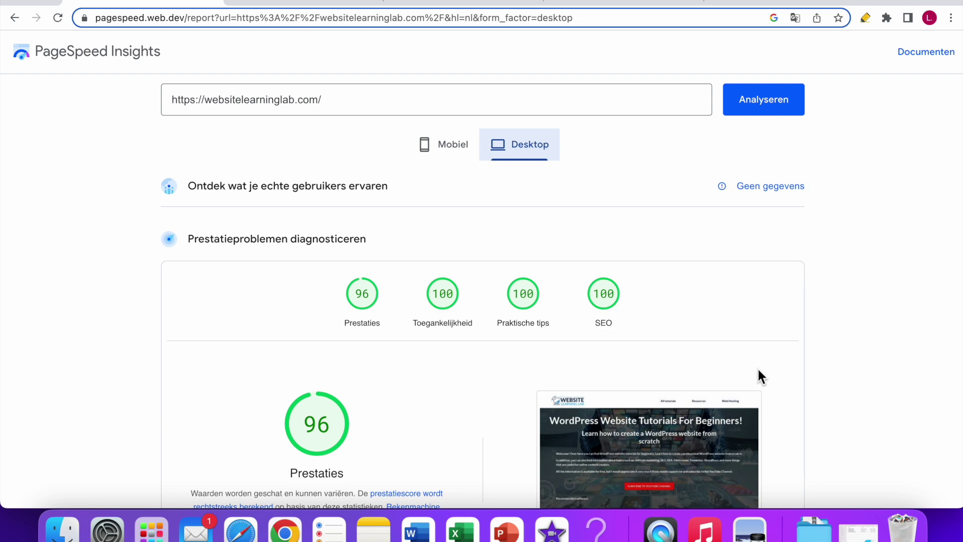
{"action": "left_click", "coordinate": [610, 3]}
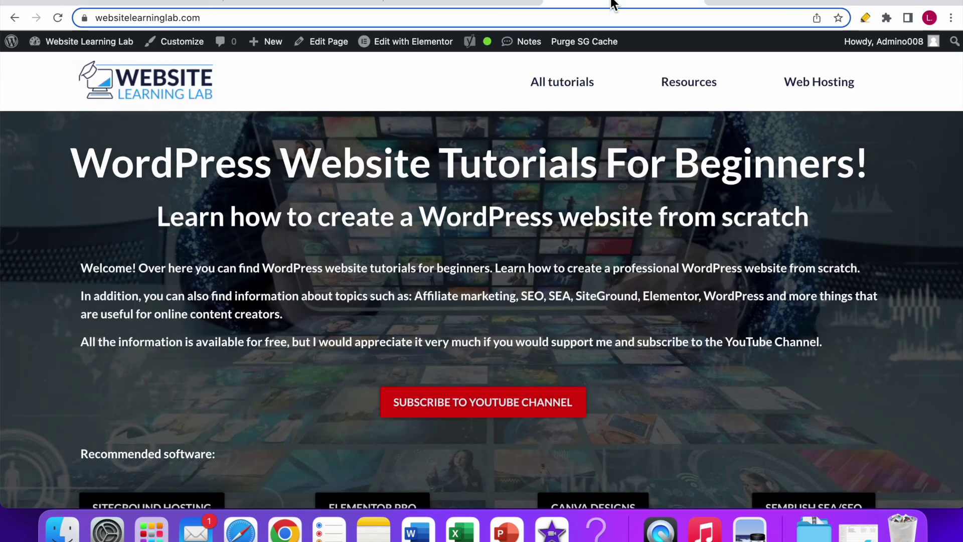
{"action": "scroll", "coordinate": [401, 88], "scroll_direction": "down", "scroll_amount": 3}
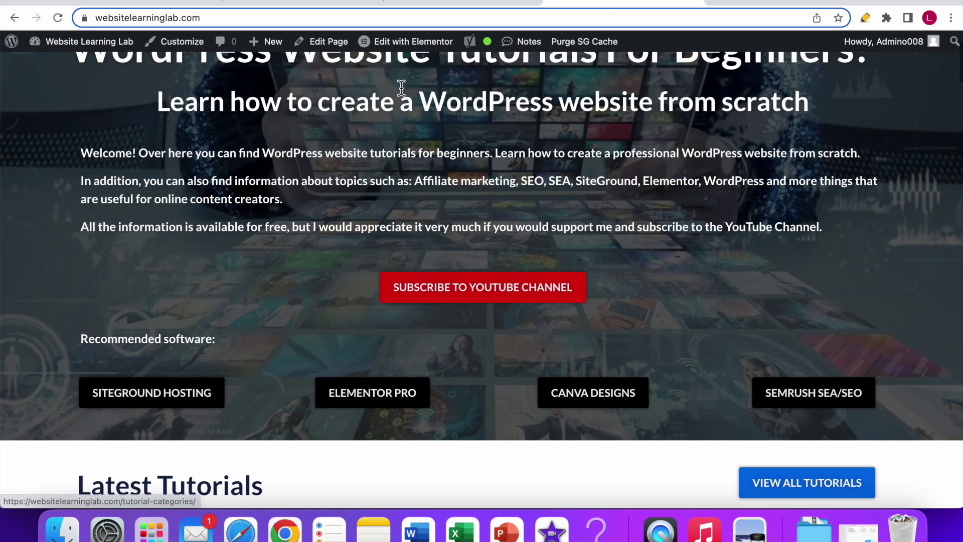
{"action": "scroll", "coordinate": [482, 171], "scroll_direction": "down", "scroll_amount": 7}
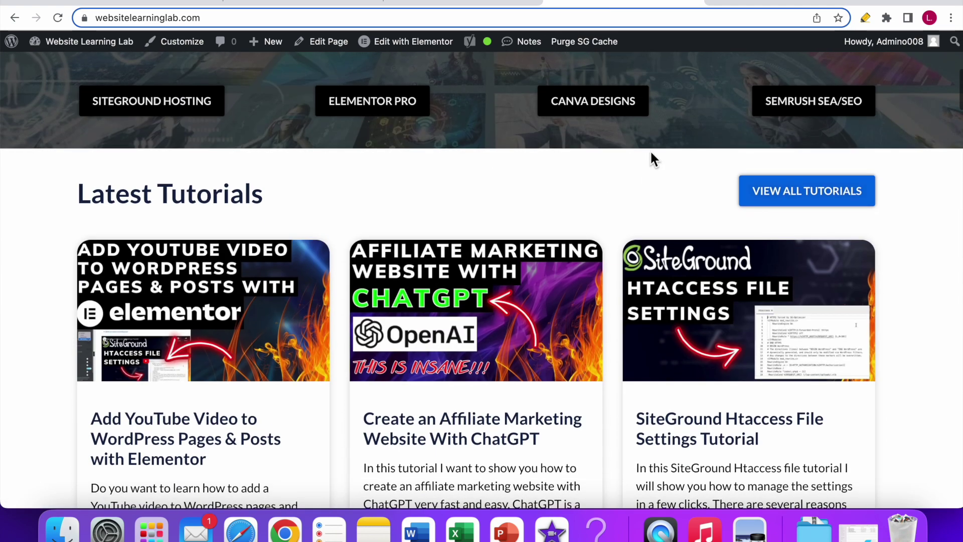
{"action": "scroll", "coordinate": [668, 179], "scroll_direction": "up", "scroll_amount": 10}
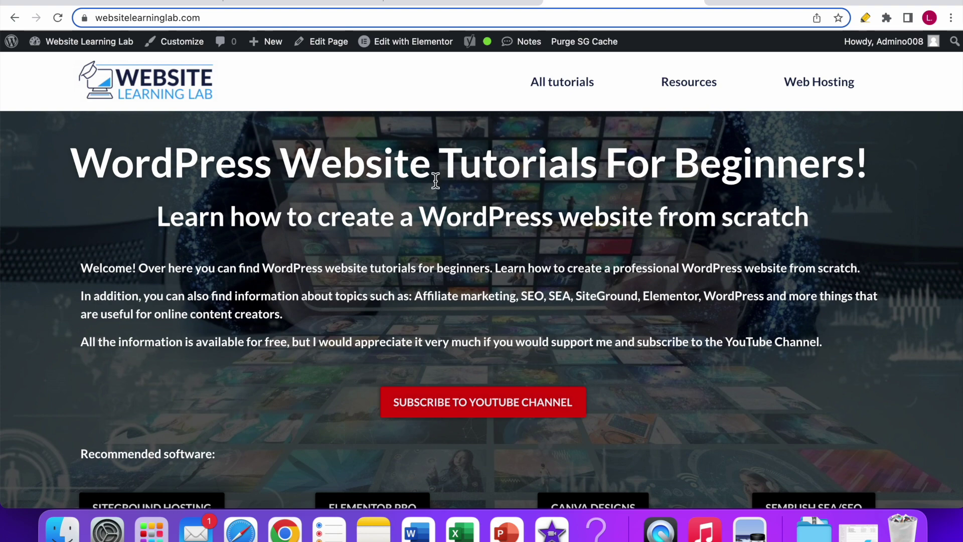
{"action": "scroll", "coordinate": [522, 352], "scroll_direction": "down", "scroll_amount": 10}
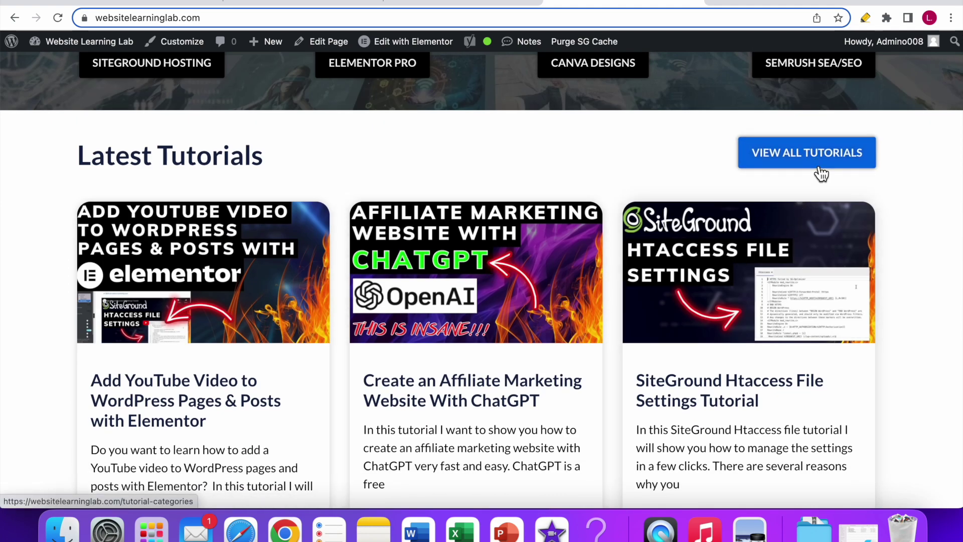
{"action": "scroll", "coordinate": [556, 141], "scroll_direction": "down", "scroll_amount": 10}
{"action": "scroll", "coordinate": [555, 135], "scroll_direction": "up", "scroll_amount": 10}
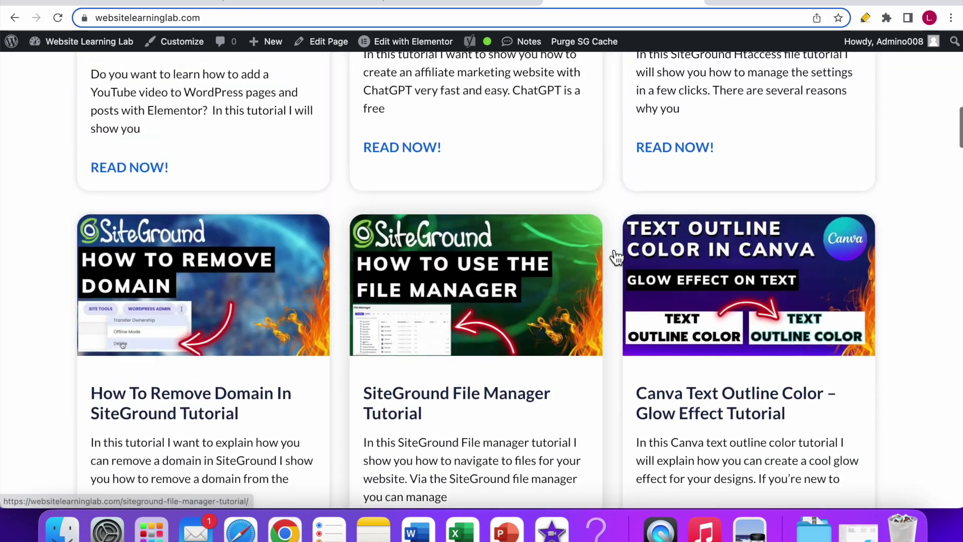
{"action": "scroll", "coordinate": [570, 216], "scroll_direction": "up", "scroll_amount": 3}
{"action": "scroll", "coordinate": [537, 199], "scroll_direction": "down", "scroll_amount": 10}
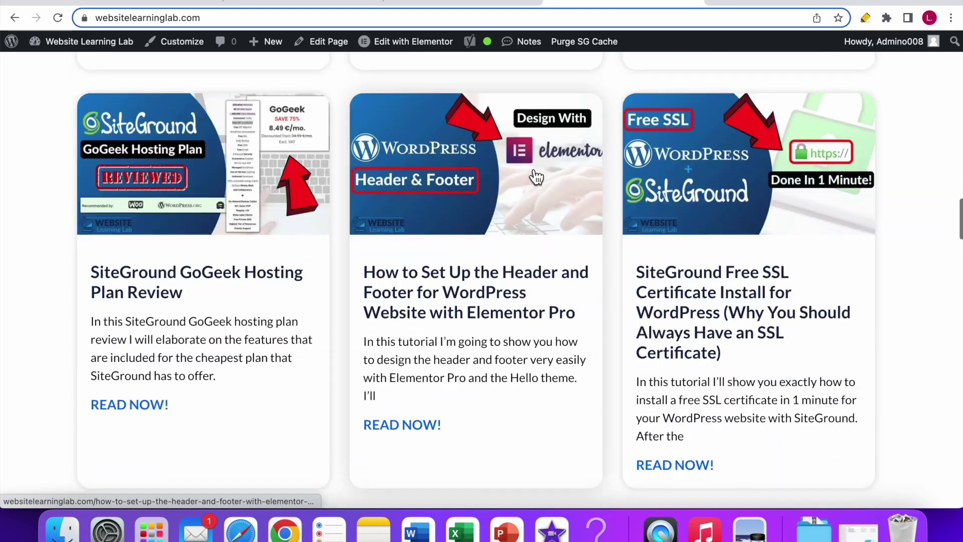
{"action": "scroll", "coordinate": [522, 178], "scroll_direction": "down", "scroll_amount": 12}
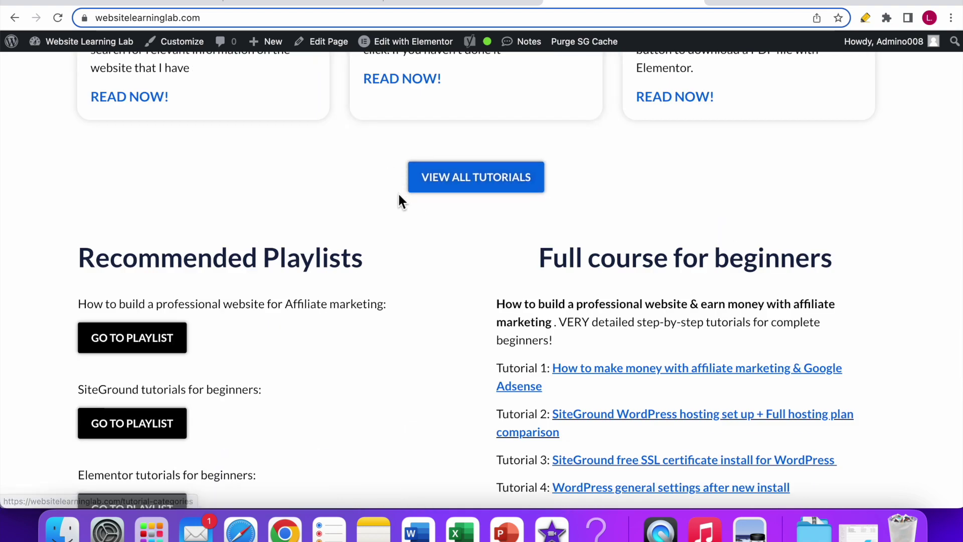
Browse the homepage's playlists, beginner course links, recommended resources and tutorial cards, and return to the desktop PageSpeed Insights report
{"action": "scroll", "coordinate": [560, 106], "scroll_direction": "down", "scroll_amount": 1}
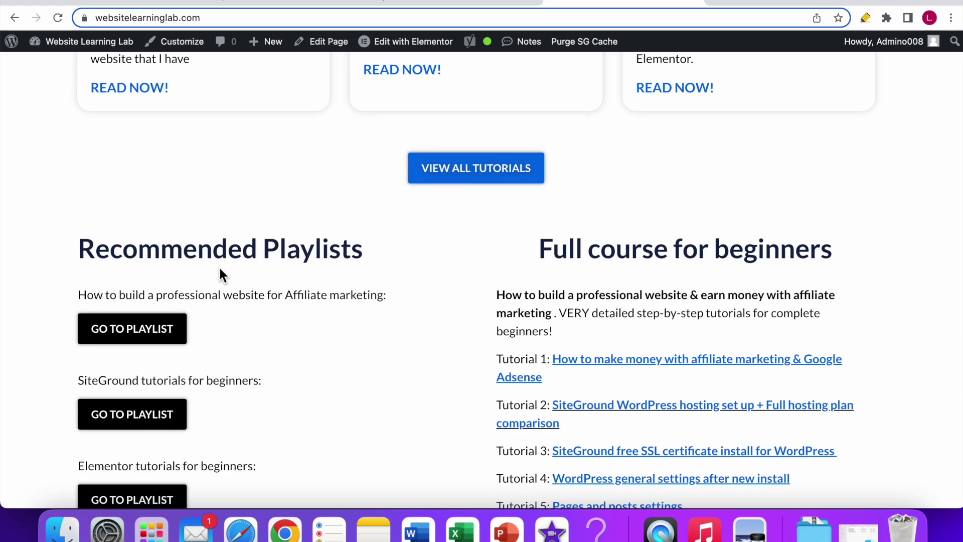
{"action": "scroll", "coordinate": [584, 296], "scroll_direction": "down", "scroll_amount": 10}
{"action": "scroll", "coordinate": [585, 272], "scroll_direction": "down", "scroll_amount": 15}
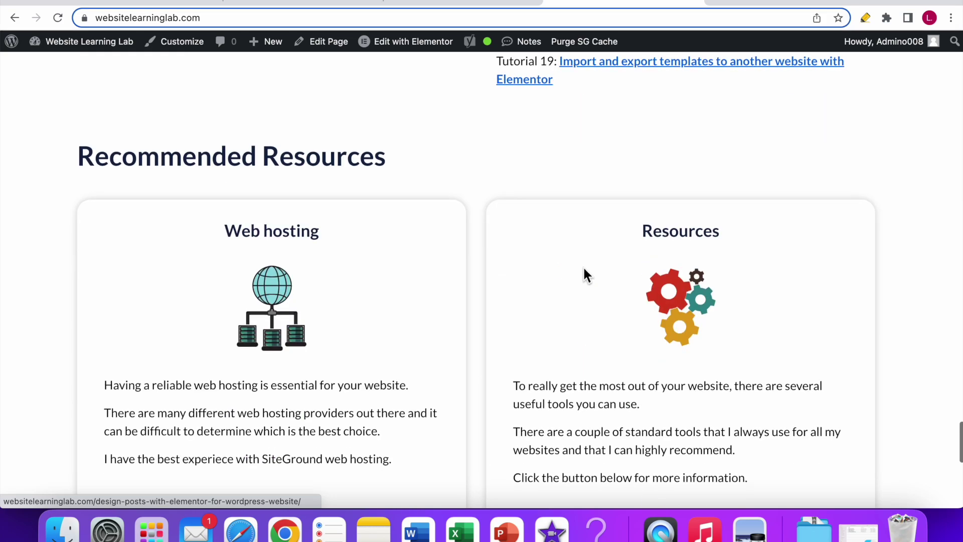
{"action": "scroll", "coordinate": [506, 241], "scroll_direction": "up", "scroll_amount": 5}
{"action": "scroll", "coordinate": [563, 231], "scroll_direction": "up", "scroll_amount": 15}
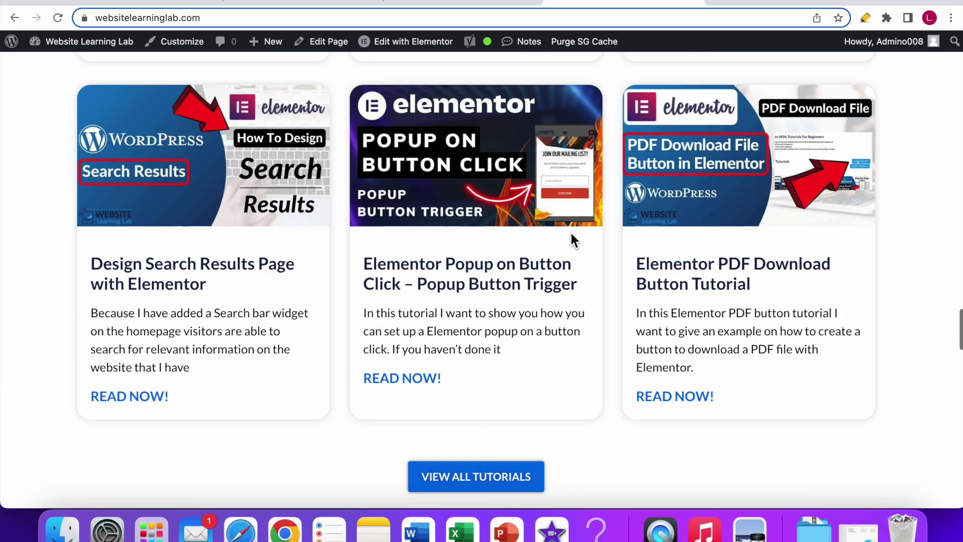
{"action": "scroll", "coordinate": [570, 233], "scroll_direction": "up", "scroll_amount": 10}
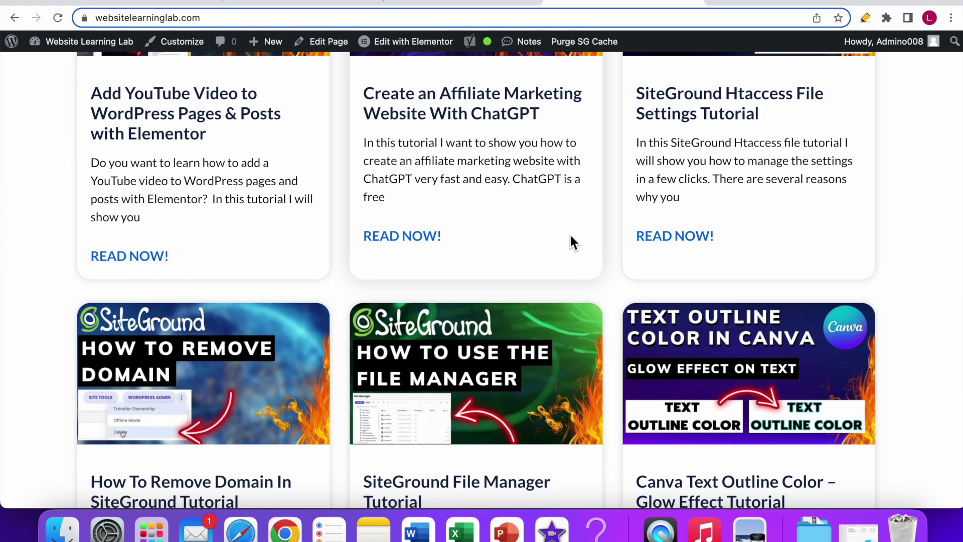
{"action": "scroll", "coordinate": [723, 241], "scroll_direction": "down", "scroll_amount": 15}
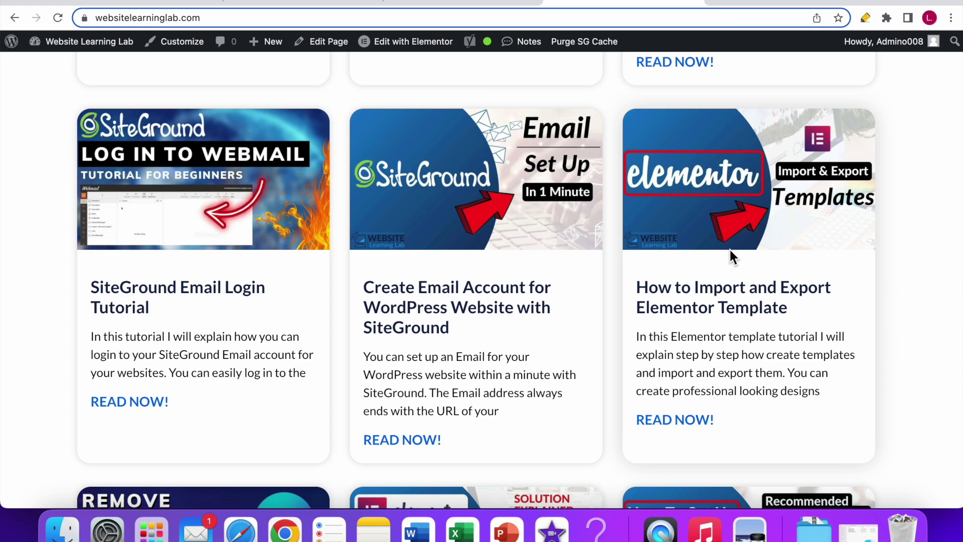
{"action": "scroll", "coordinate": [728, 256], "scroll_direction": "down", "scroll_amount": 15}
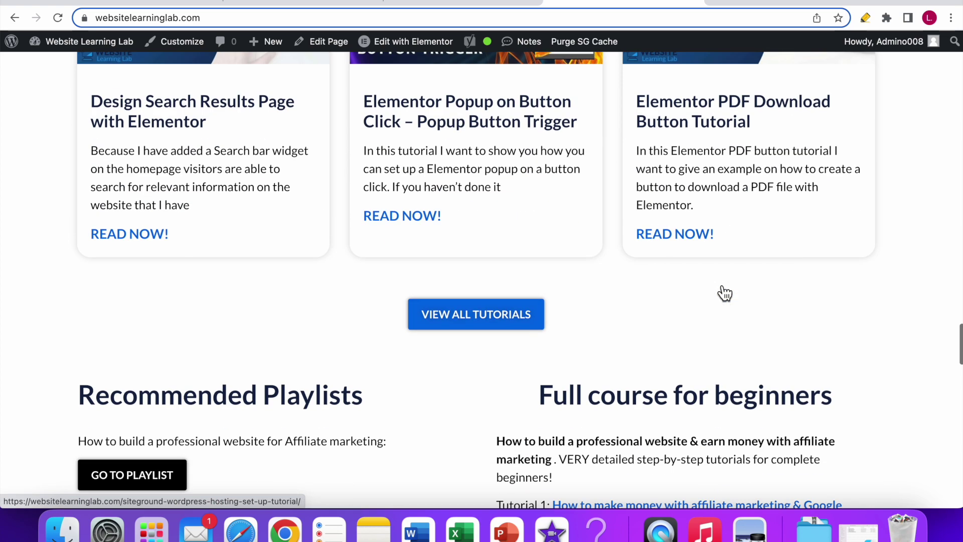
{"action": "scroll", "coordinate": [725, 294], "scroll_direction": "down", "scroll_amount": 10}
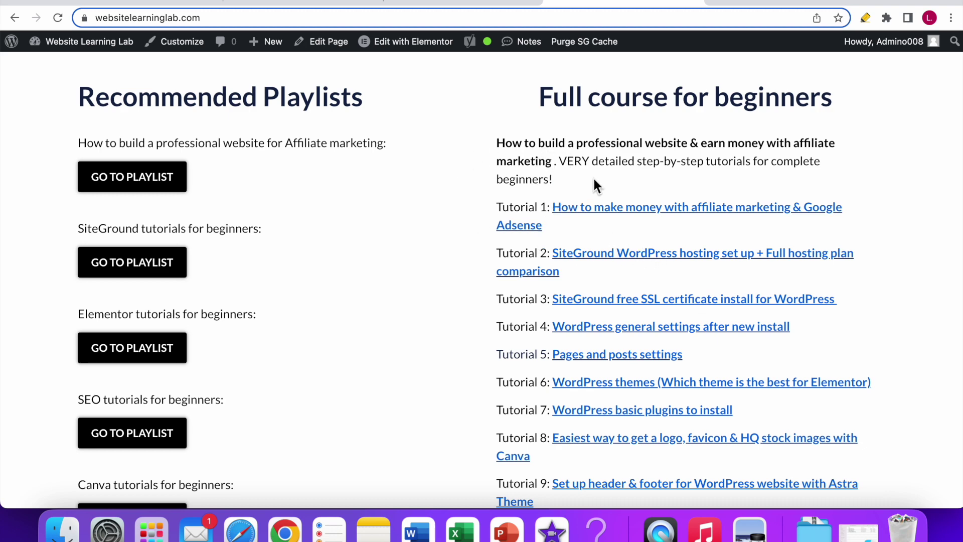
{"action": "scroll", "coordinate": [595, 186], "scroll_direction": "down", "scroll_amount": 15}
{"action": "scroll", "coordinate": [584, 290], "scroll_direction": "up", "scroll_amount": 2}
{"action": "scroll", "coordinate": [536, 267], "scroll_direction": "down", "scroll_amount": 20}
{"action": "scroll", "coordinate": [536, 267], "scroll_direction": "up", "scroll_amount": 9}
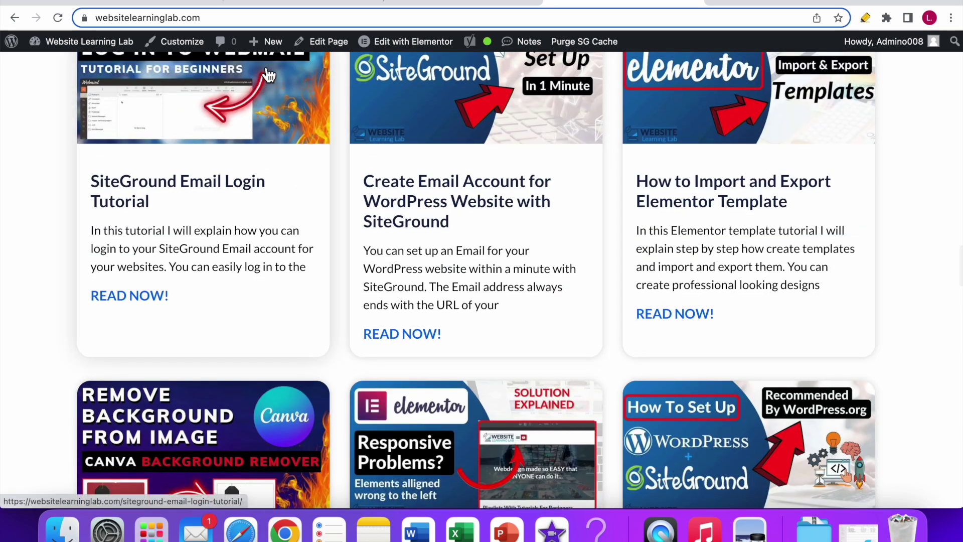
{"action": "left_click", "coordinate": [147, 3]}
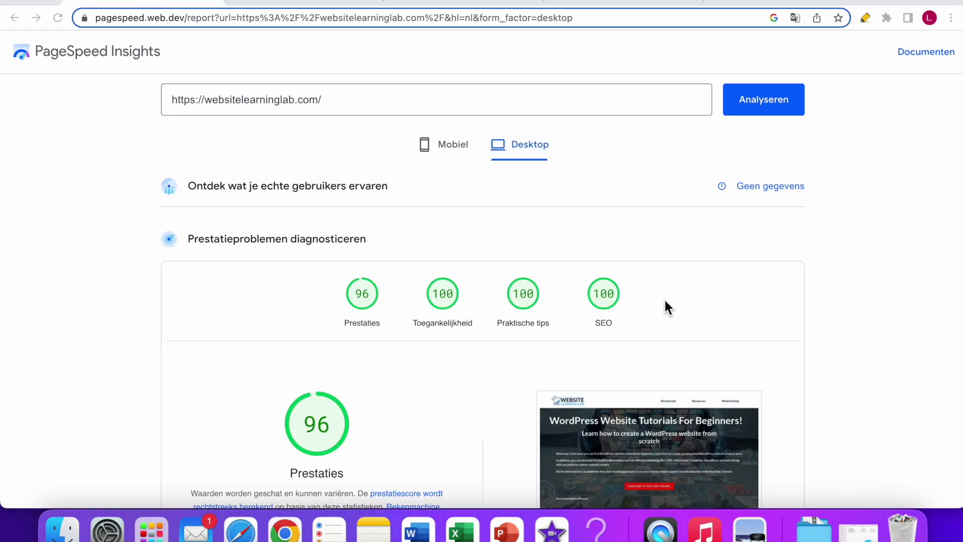